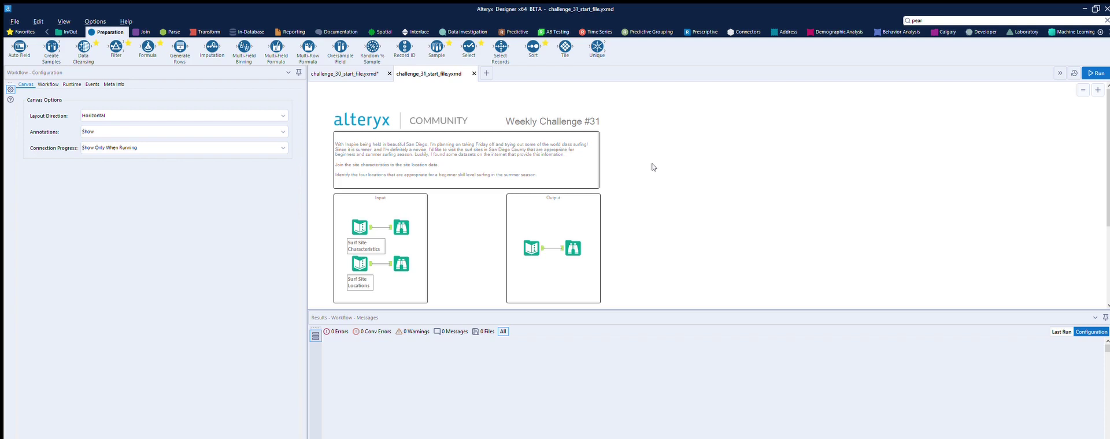
# Place a Sample tool below the Input container and connect the Surf Site Characteristics input to it.
pyautogui.scroll(-1, 652, 167)
pyautogui.click(365, 203)
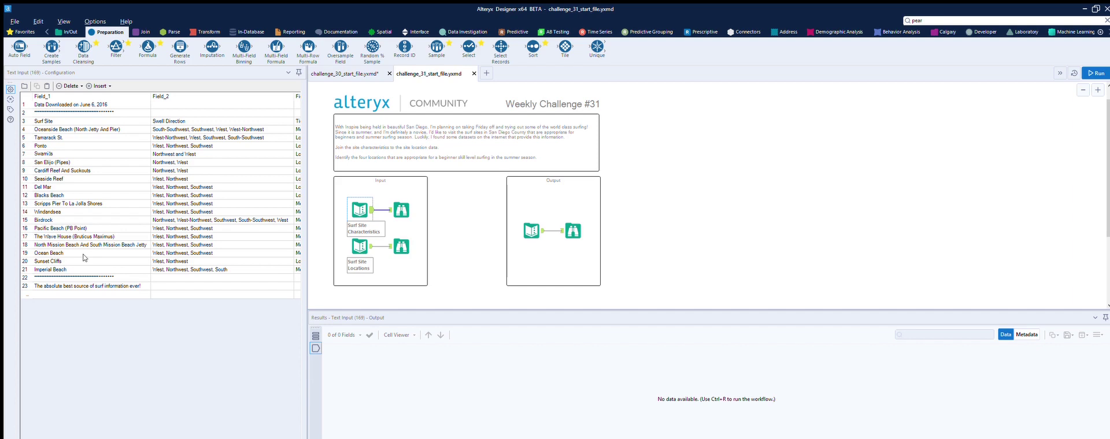
pyautogui.moveTo(436, 48); pyautogui.dragTo(453, 298)
pyautogui.scroll(-1, 426, 235)
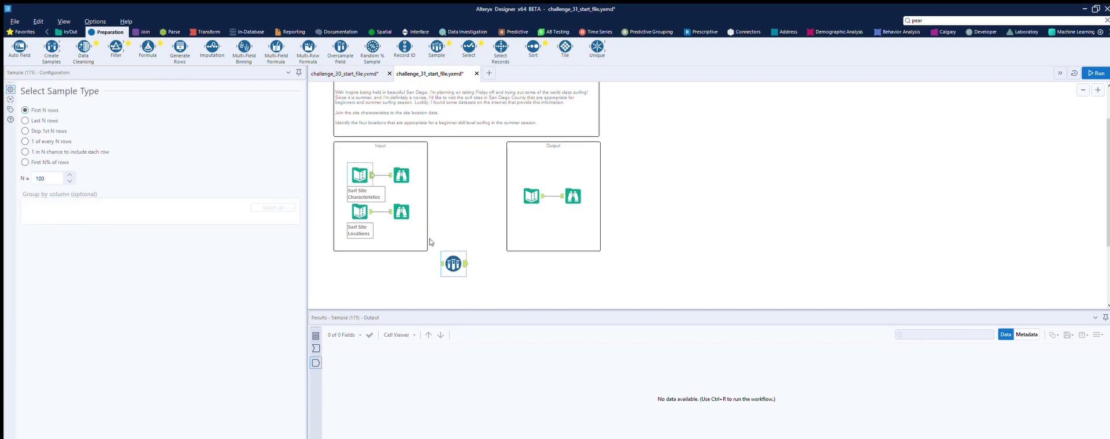
pyautogui.moveTo(372, 175); pyautogui.dragTo(443, 264)
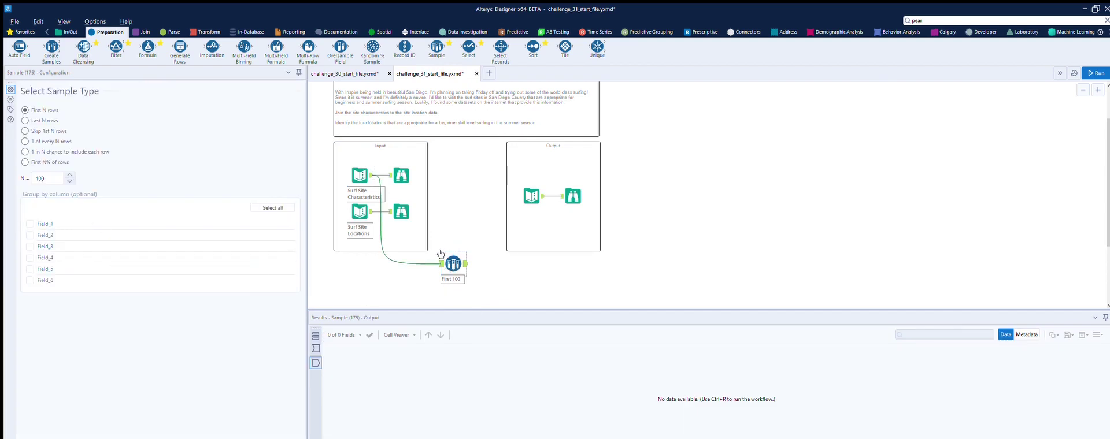
pyautogui.click(440, 253)
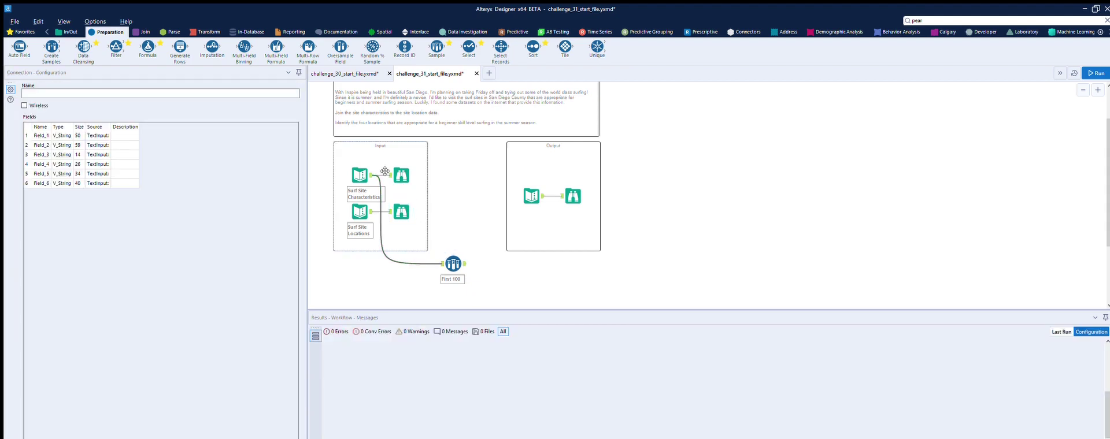
# Add a Select Records tool beneath the Sample tool and connect the Surf Site Characteristics input to it.
pyautogui.click(362, 175)
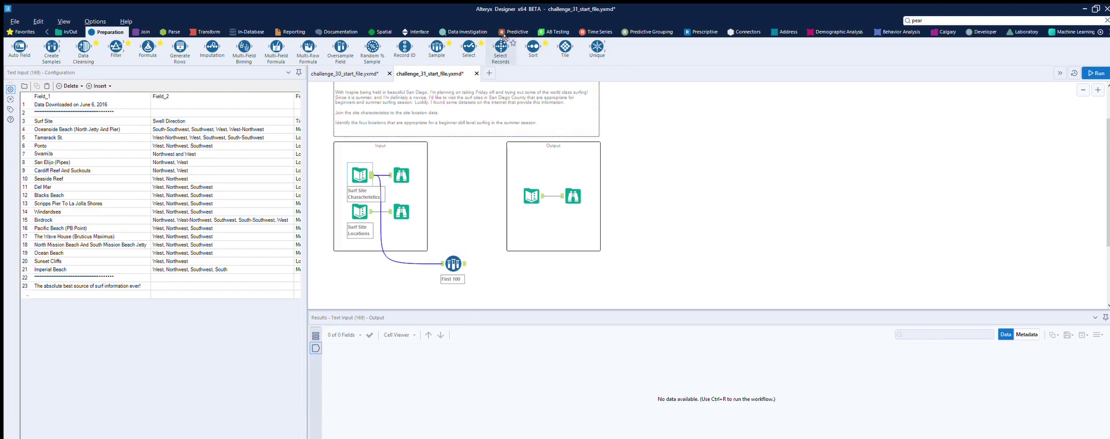
pyautogui.moveTo(505, 40); pyautogui.dragTo(453, 295)
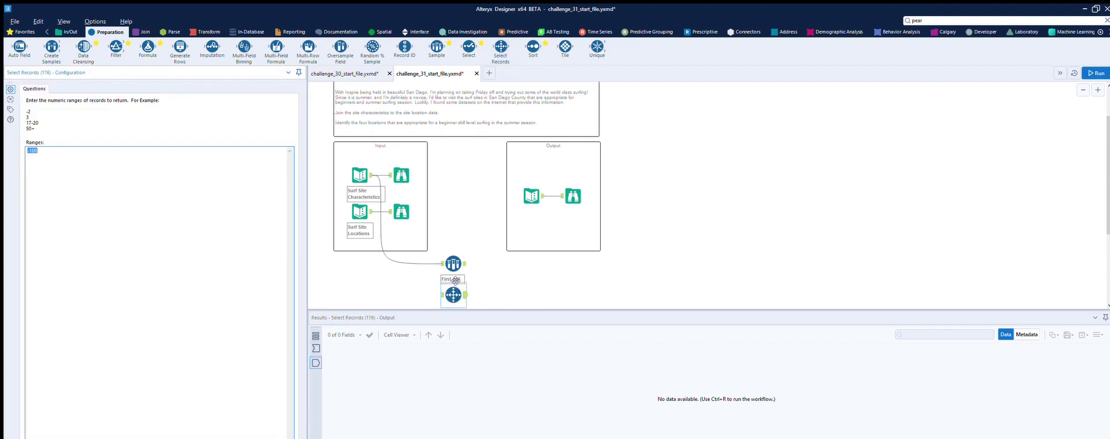
pyautogui.moveTo(371, 175); pyautogui.dragTo(442, 295)
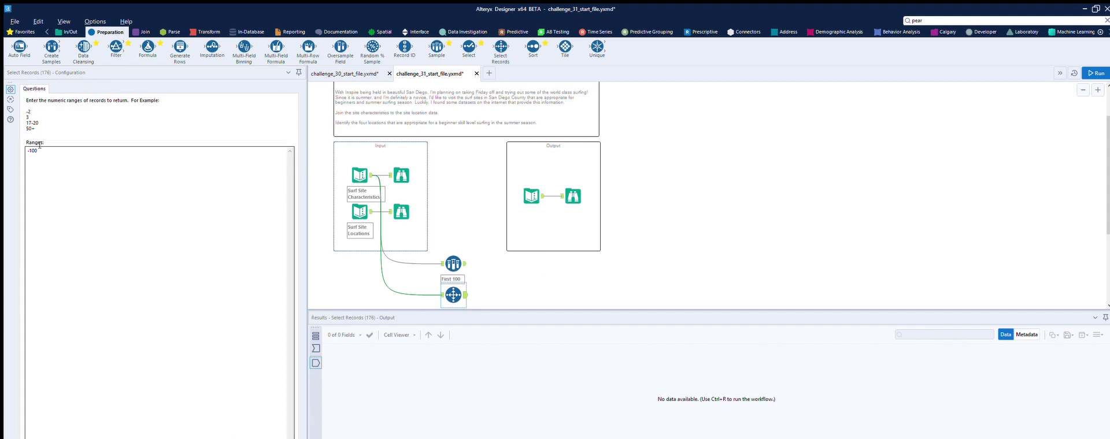
# Set the Select Records range to 2-21, run the workflow and review the output records.
pyautogui.moveTo(47, 150); pyautogui.dragTo(16, 140)
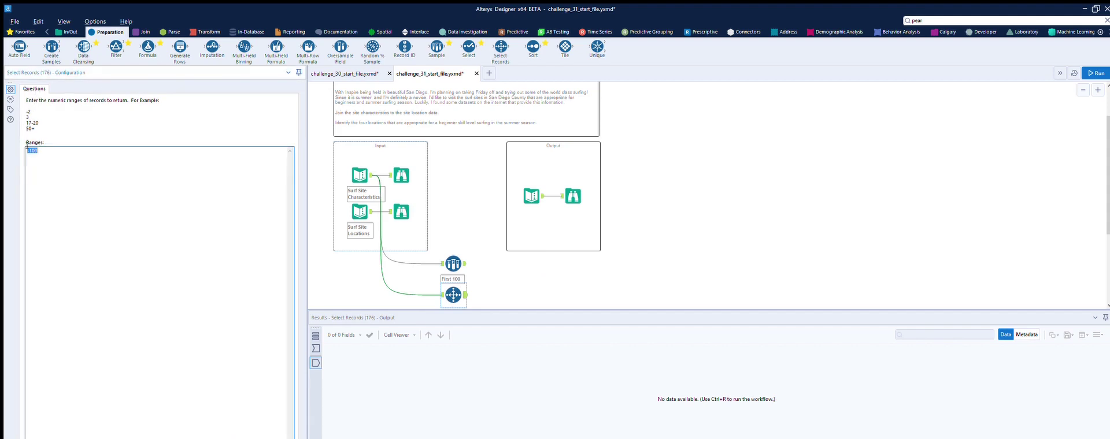
pyautogui.click(360, 174)
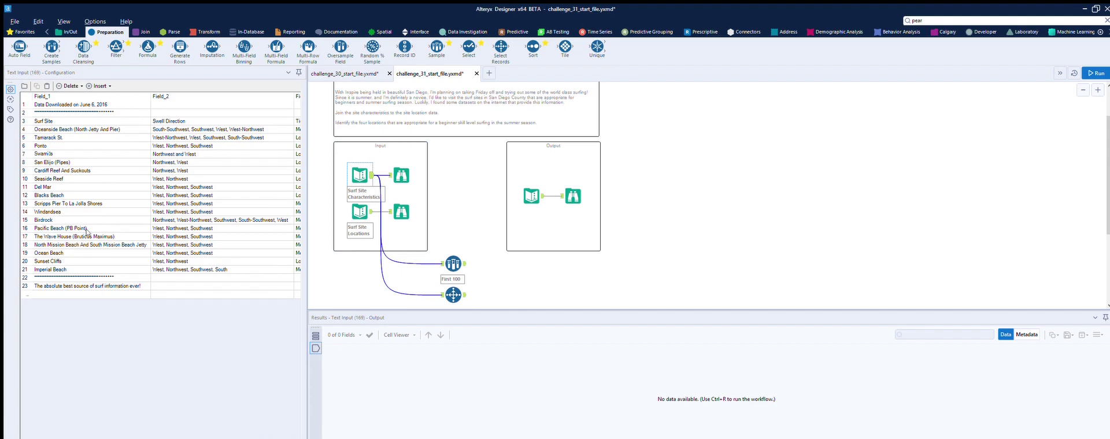
pyautogui.click(453, 280)
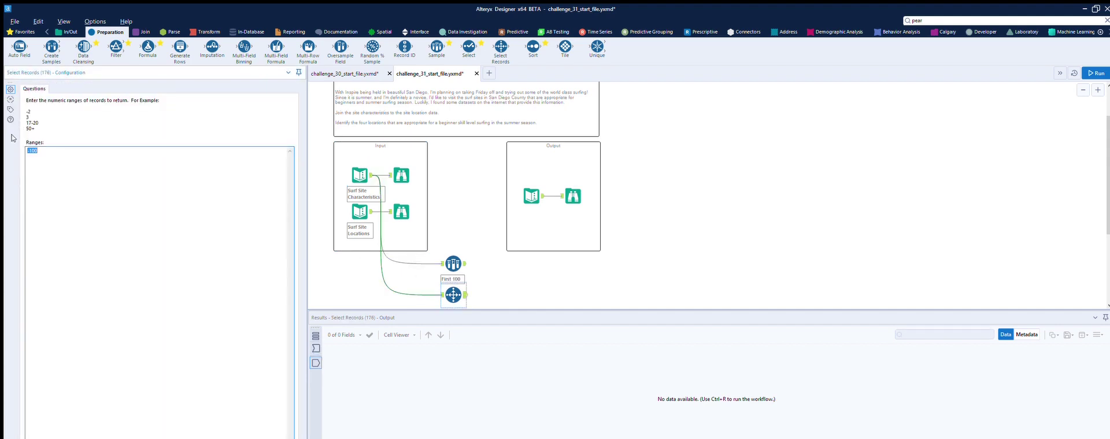
pyautogui.write('2')
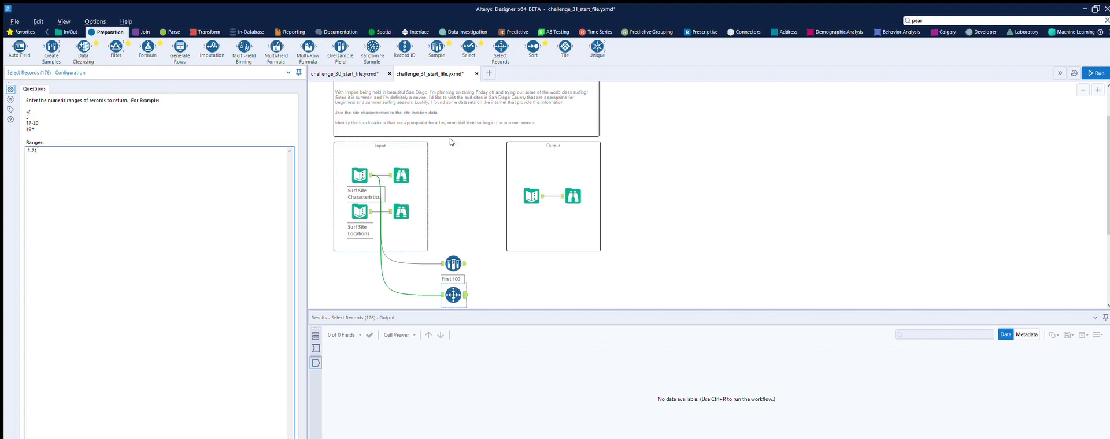
pyautogui.click(1098, 72)
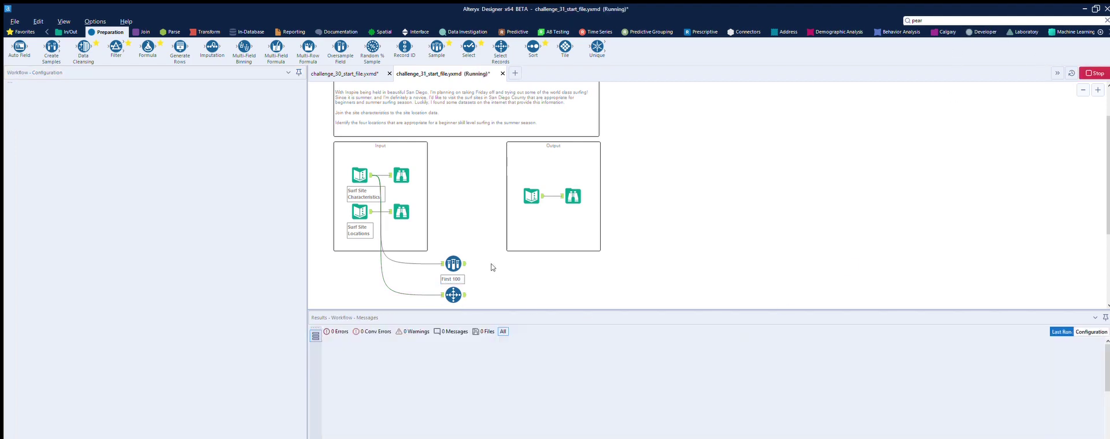
pyautogui.scroll(-1, 465, 283)
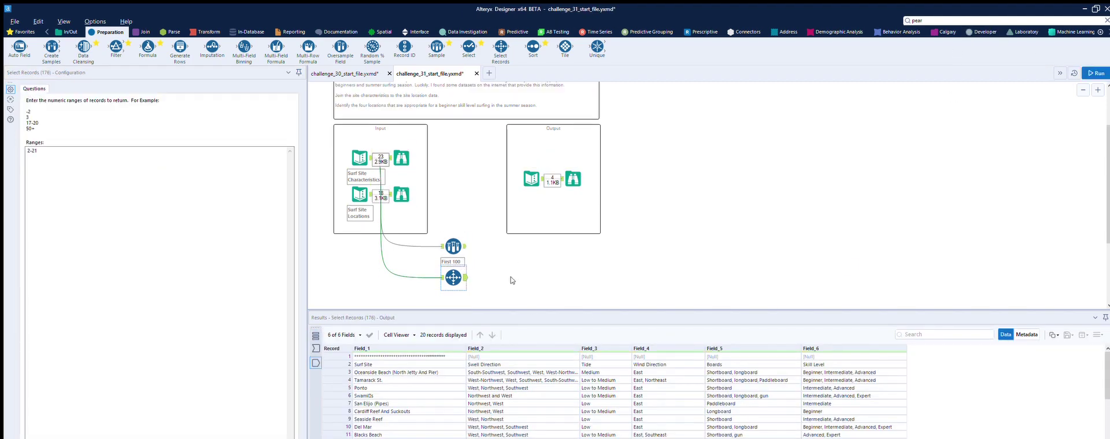
pyautogui.scroll(-3, 416, 375)
pyautogui.scroll(3, 417, 375)
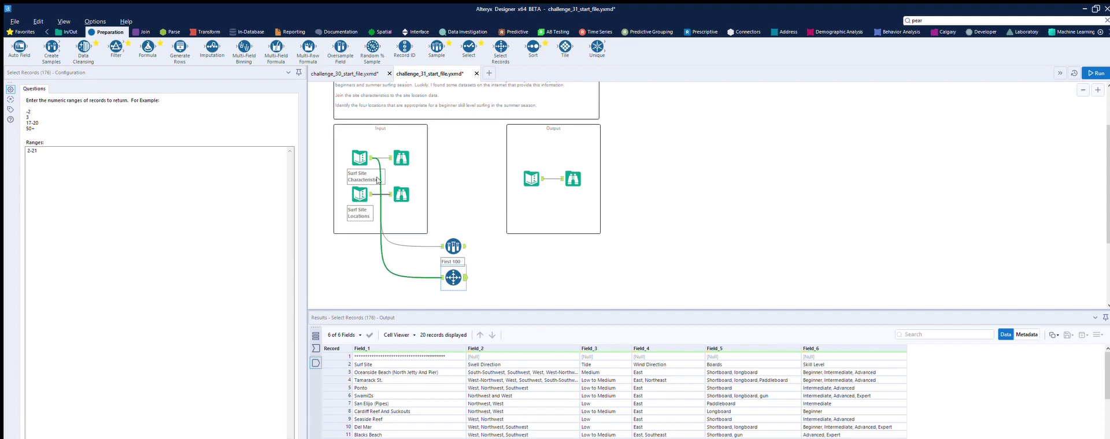
# Change the Select Records range to 3-21, rerun the workflow and compare its output with the source rows.
pyautogui.click(360, 157)
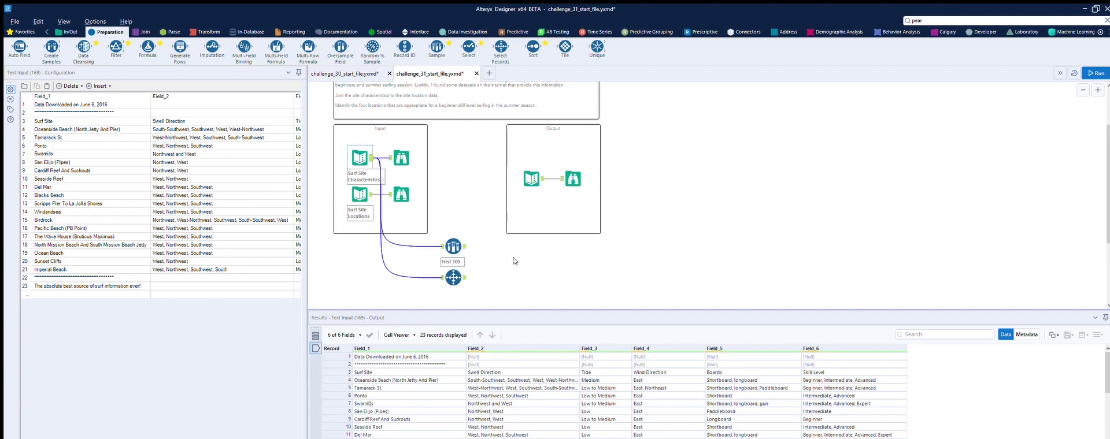
pyautogui.click(453, 278)
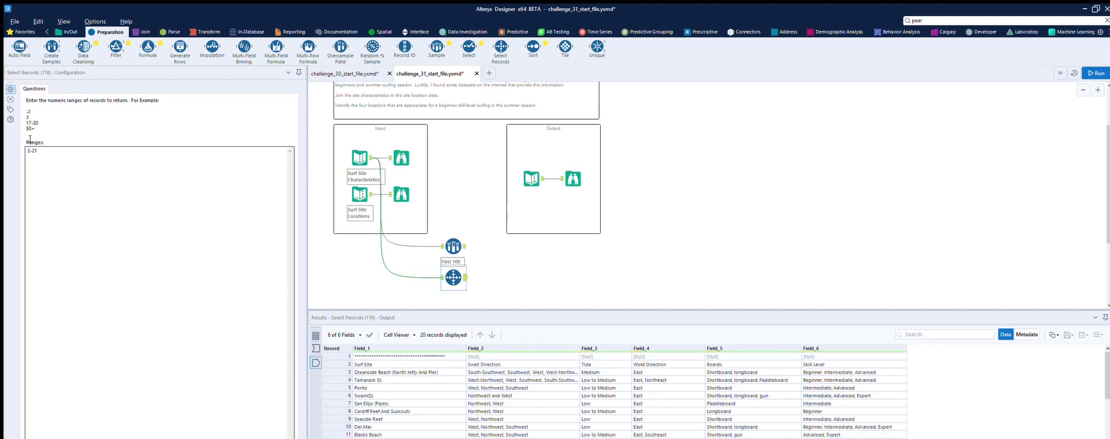
pyautogui.click(37, 152)
pyautogui.press('Left')
pyautogui.press('Left')
pyautogui.press('Left')
pyautogui.press('BackSpace')
pyautogui.write('3')
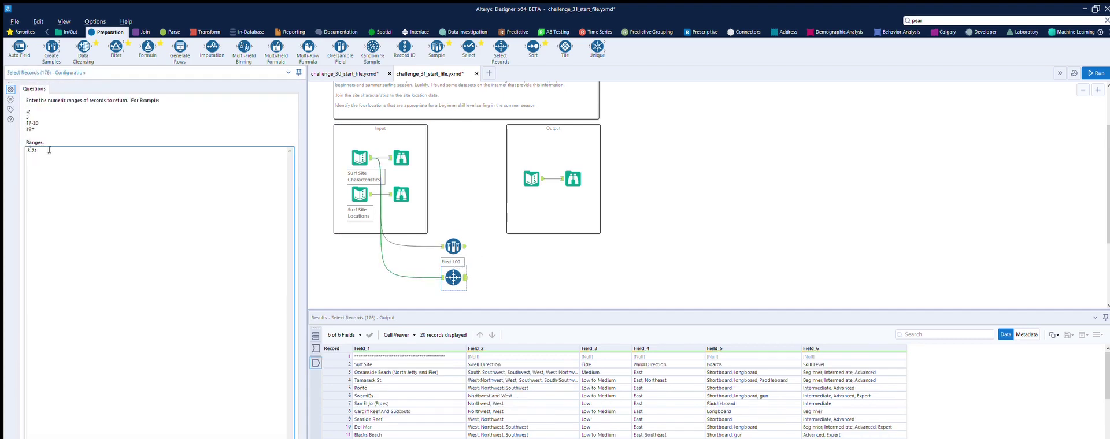
pyautogui.click(1094, 73)
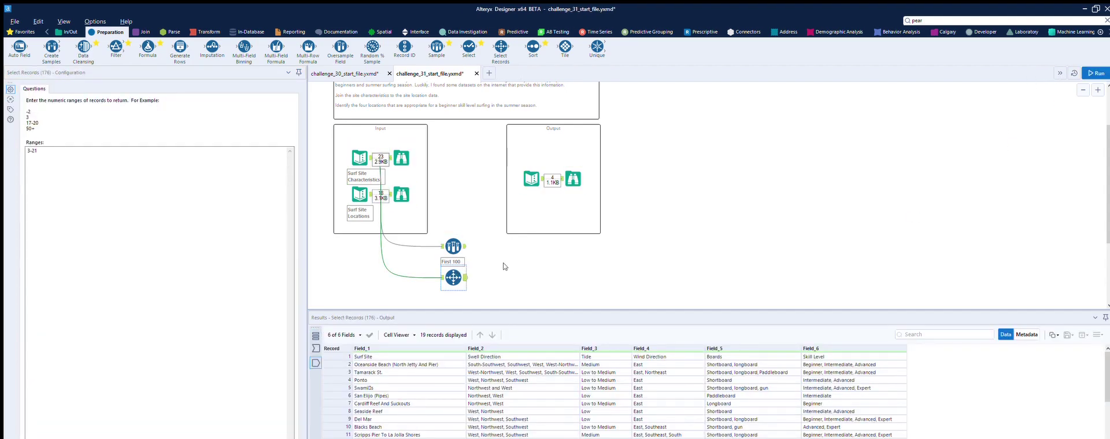
pyautogui.scroll(-3, 489, 382)
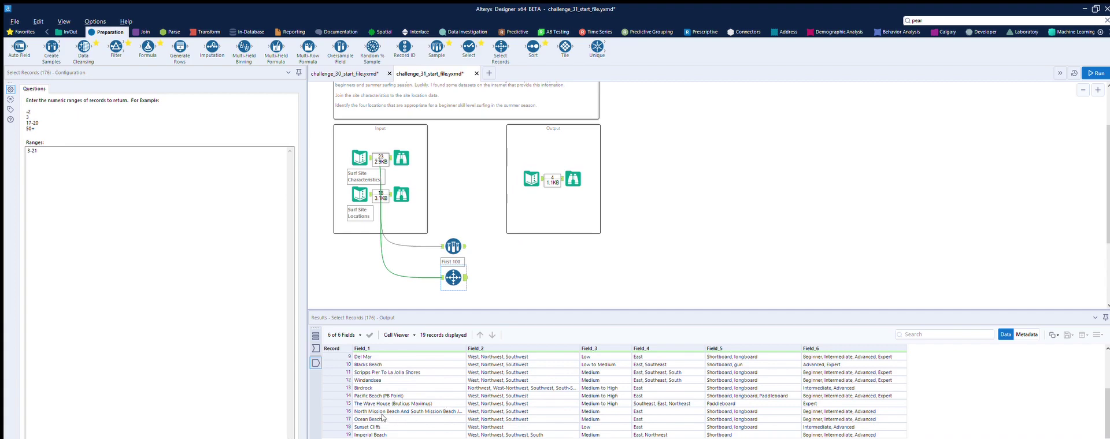
pyautogui.click(370, 147)
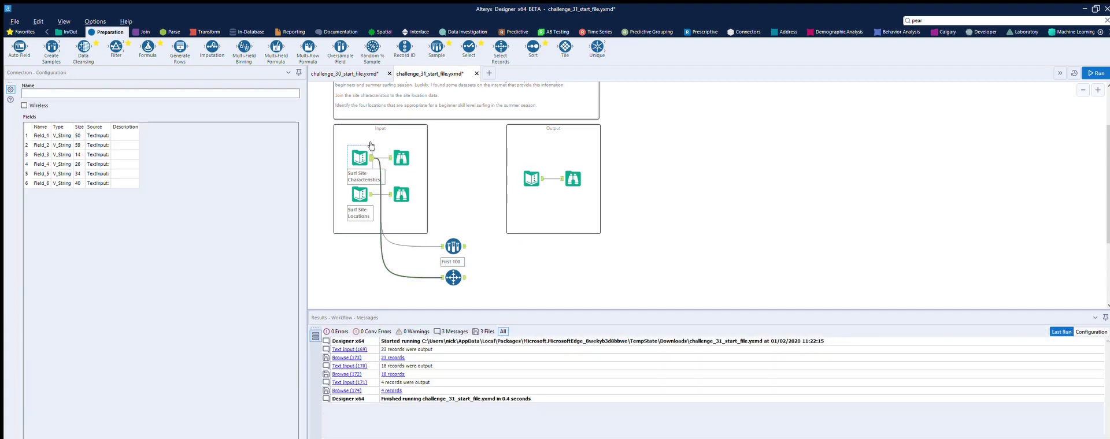
pyautogui.click(370, 147)
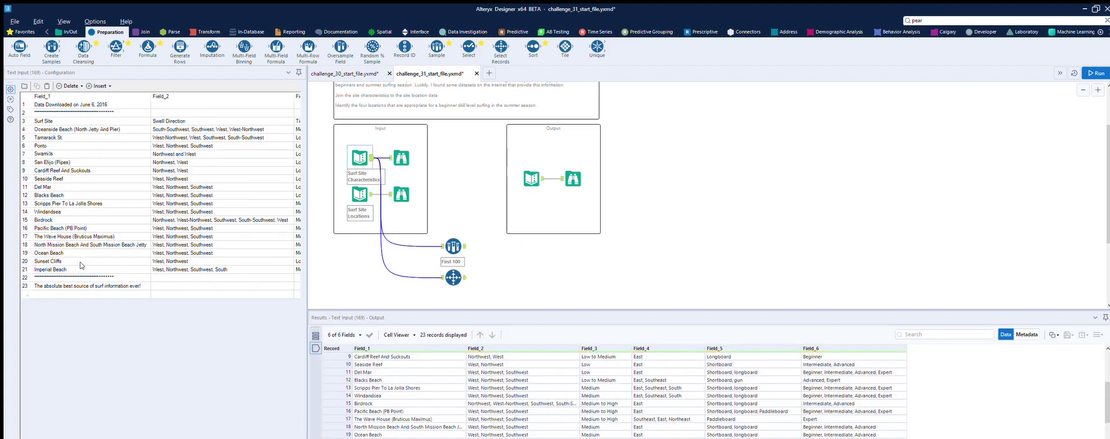
# Delete the Sample tool from the workflow.
pyautogui.click(657, 249)
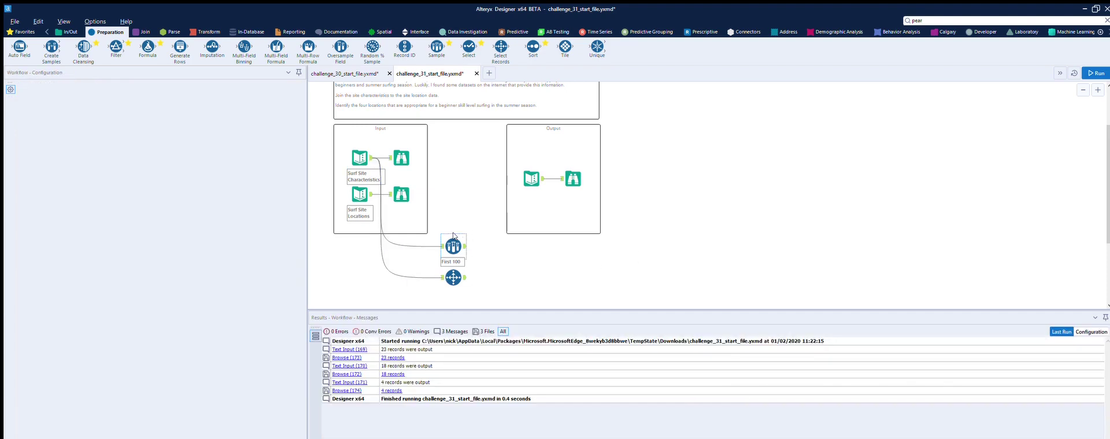
pyautogui.click(454, 242)
pyautogui.press('Delete')
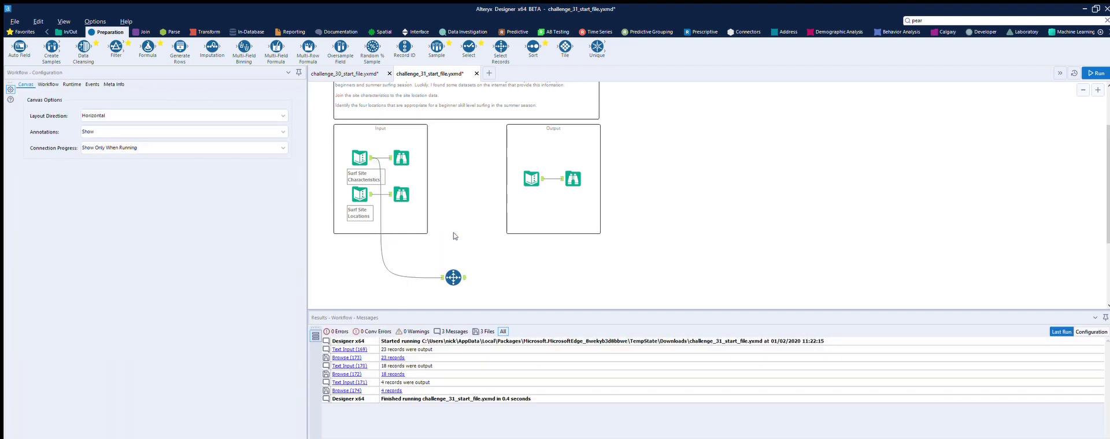
# Add a Dynamic Rename tool after Select Records that takes field names from the first row of data, run it and review the output.
pyautogui.click(461, 269)
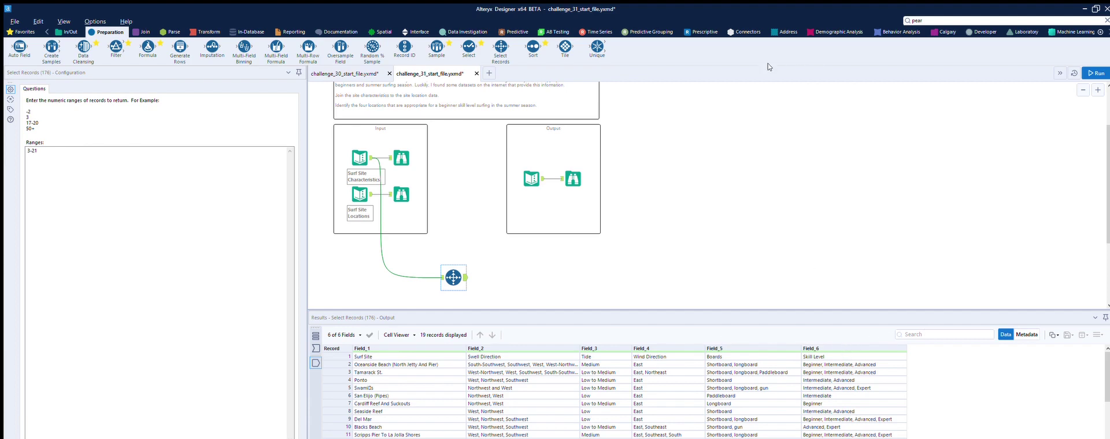
pyautogui.click(984, 32)
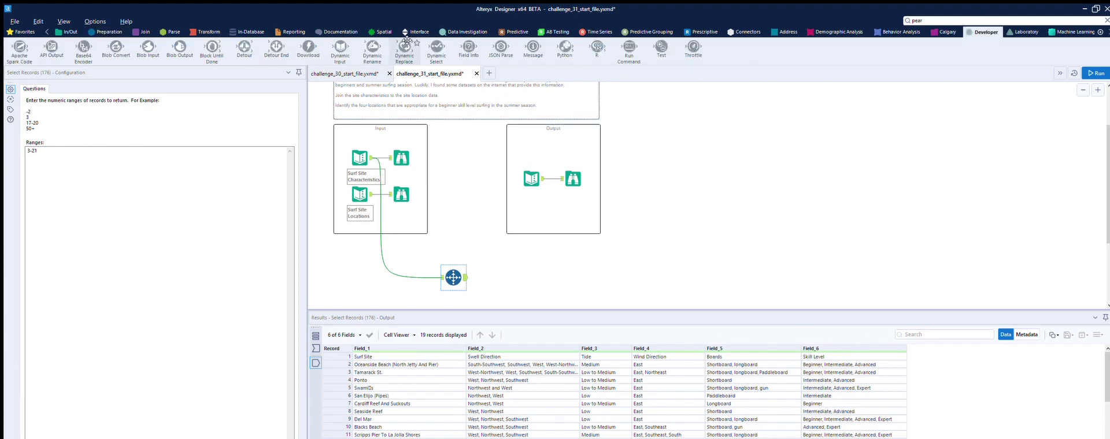
pyautogui.moveTo(373, 48)
pyautogui.mouseDown()
pyautogui.moveTo(536, 266)
pyautogui.moveTo(515, 278)
pyautogui.mouseUp()
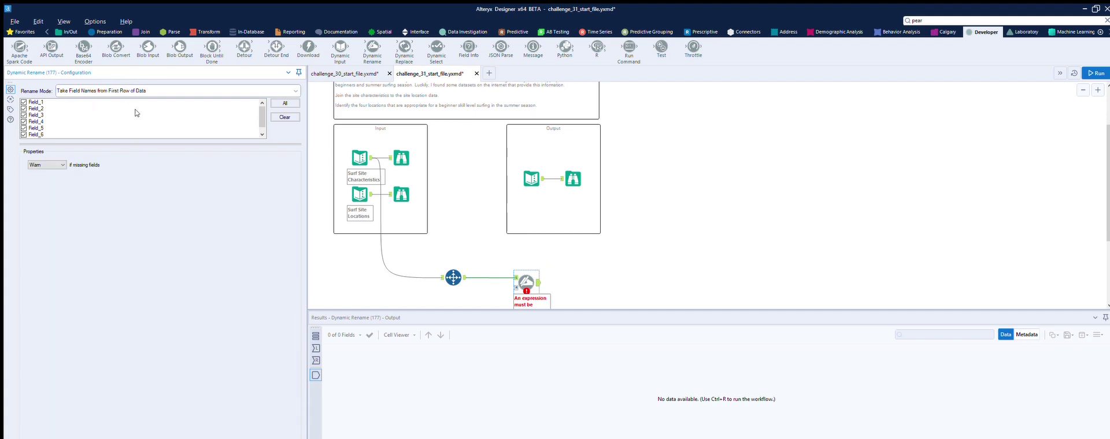
pyautogui.click(538, 265)
pyautogui.hotkey('ctrl', 'r')
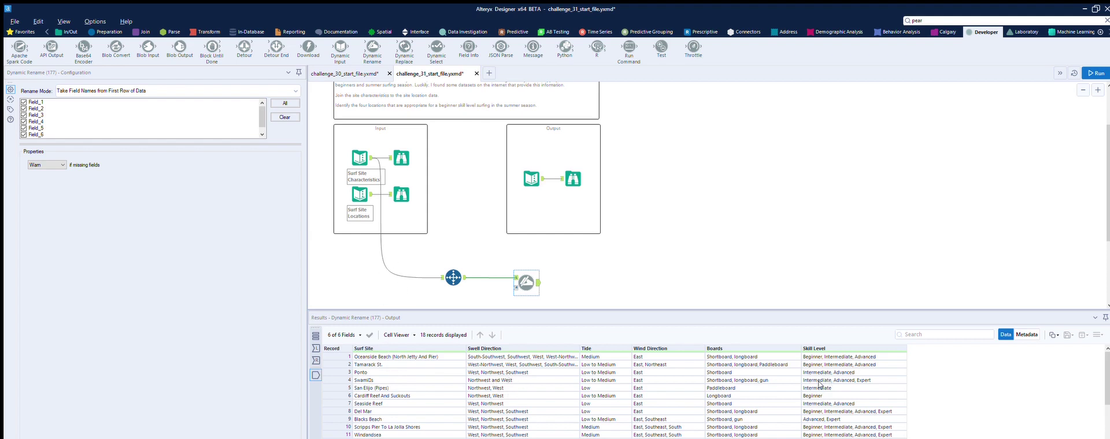
pyautogui.scroll(-1, 818, 385)
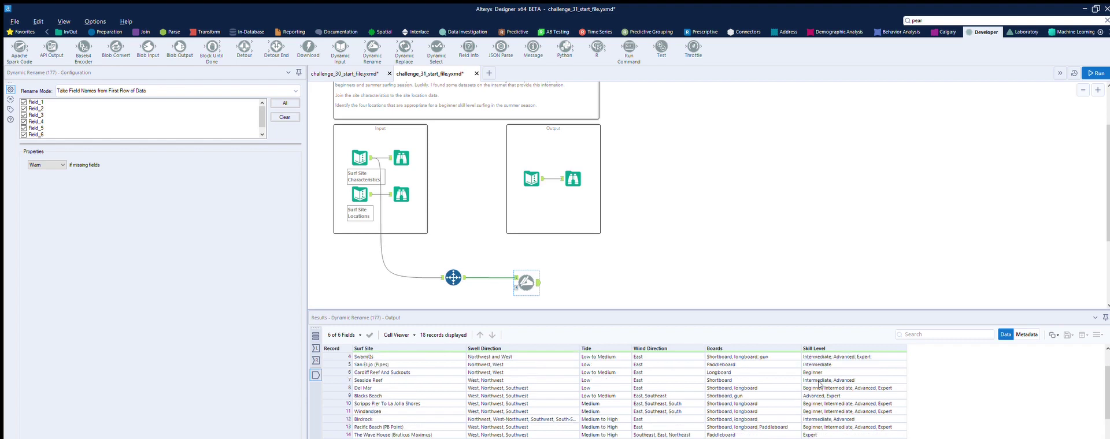
pyautogui.scroll(-1, 819, 386)
pyautogui.scroll(2, 819, 386)
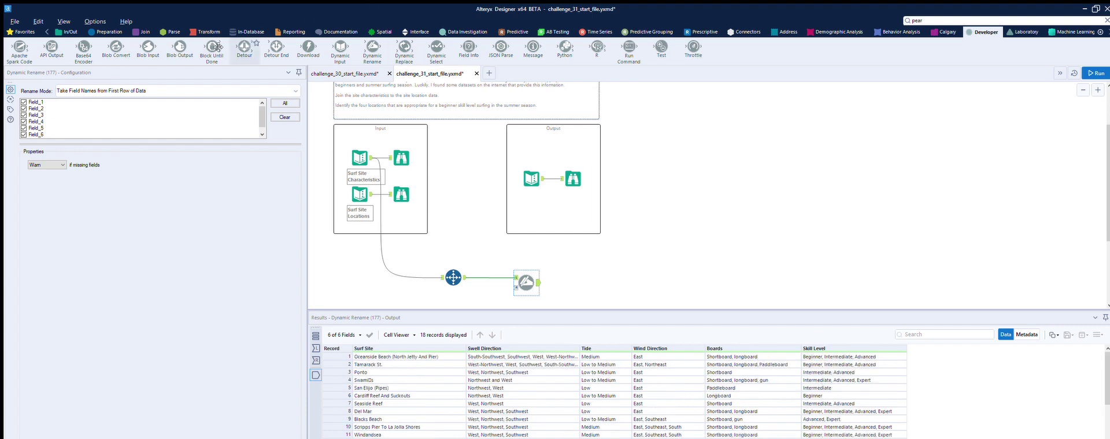
# Add a Filter tool after Dynamic Rename that keeps records whose Skill Level contains "Beginner", and run the workflow.
pyautogui.click(106, 32)
pyautogui.moveTo(115, 46); pyautogui.dragTo(579, 283)
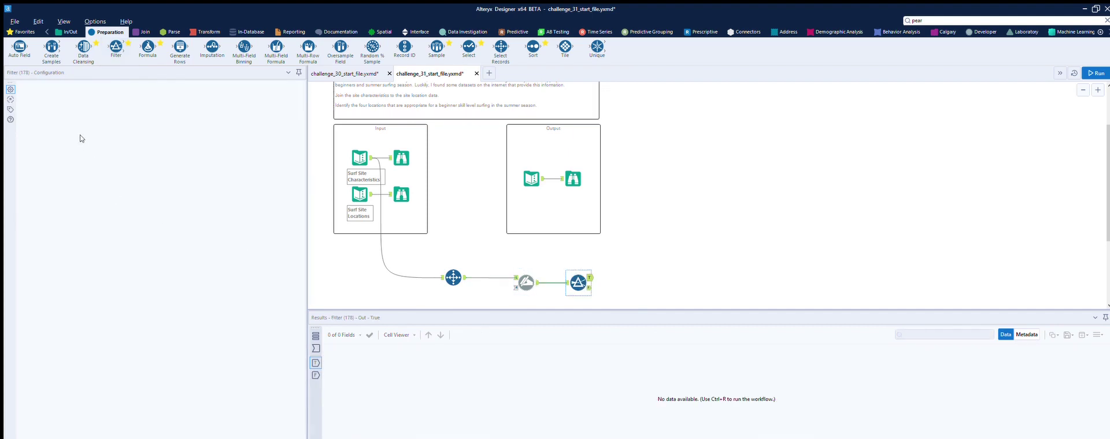
pyautogui.click(119, 115)
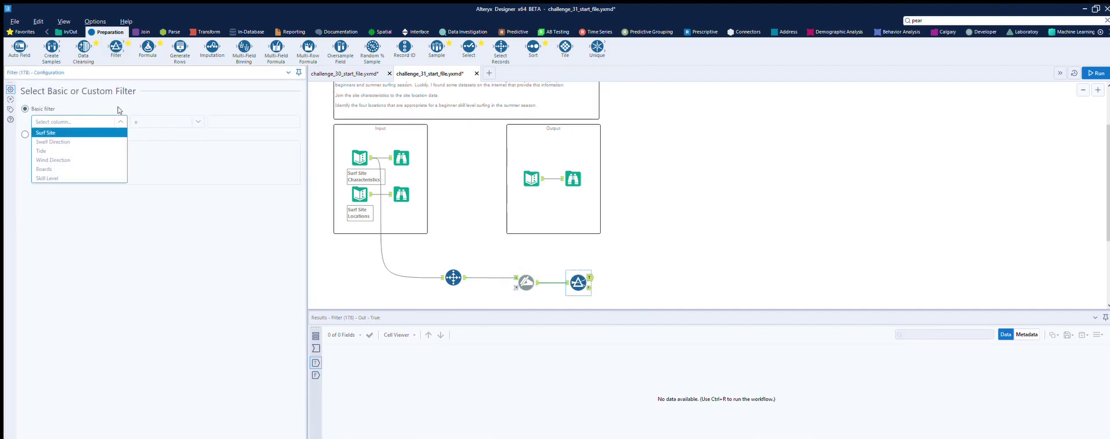
pyautogui.click(68, 167)
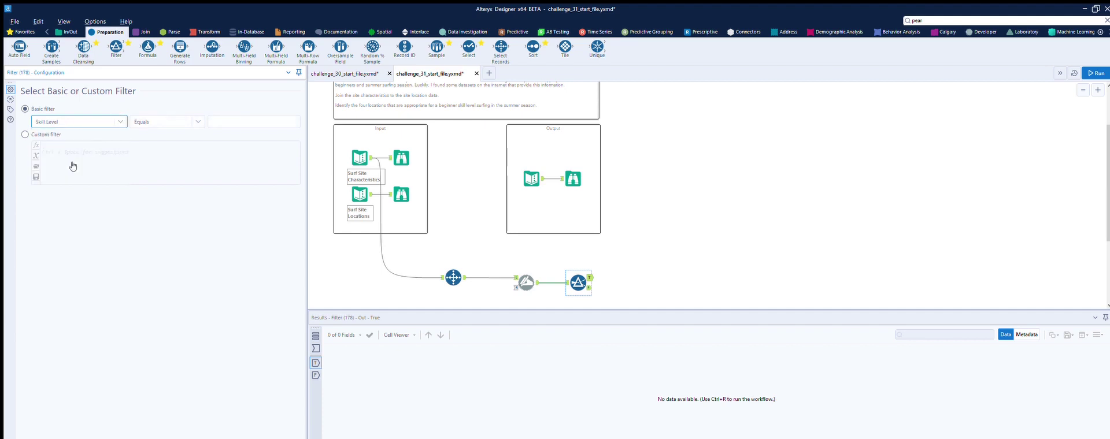
pyautogui.click(185, 119)
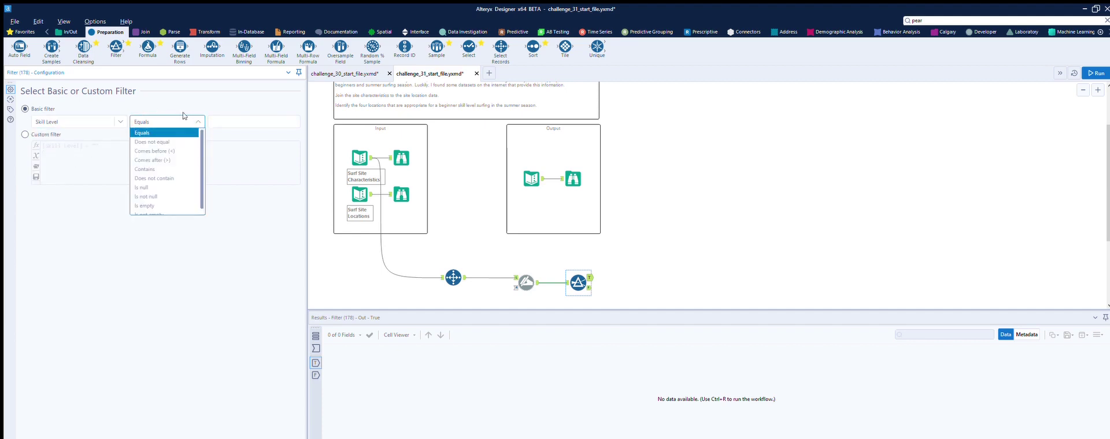
pyautogui.click(150, 159)
pyautogui.click(228, 120)
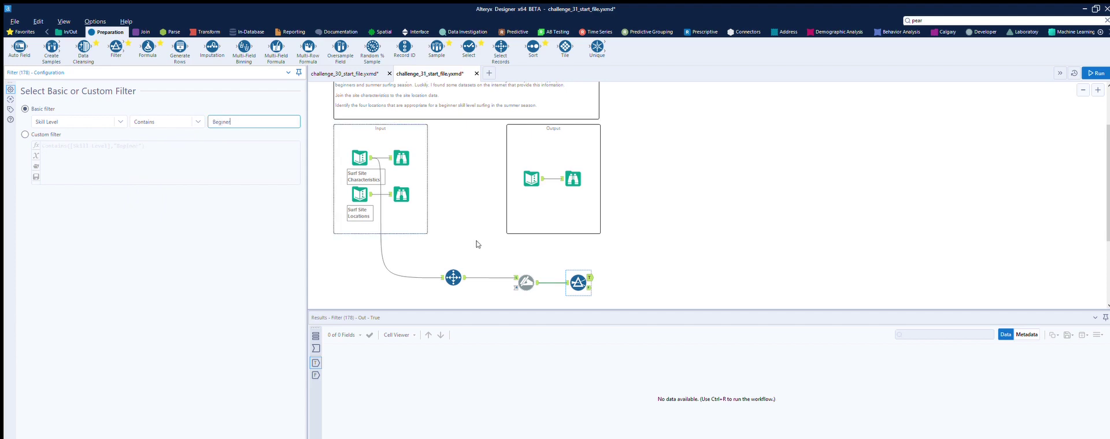
pyautogui.click(616, 267)
pyautogui.hotkey('ctrl', 'r')
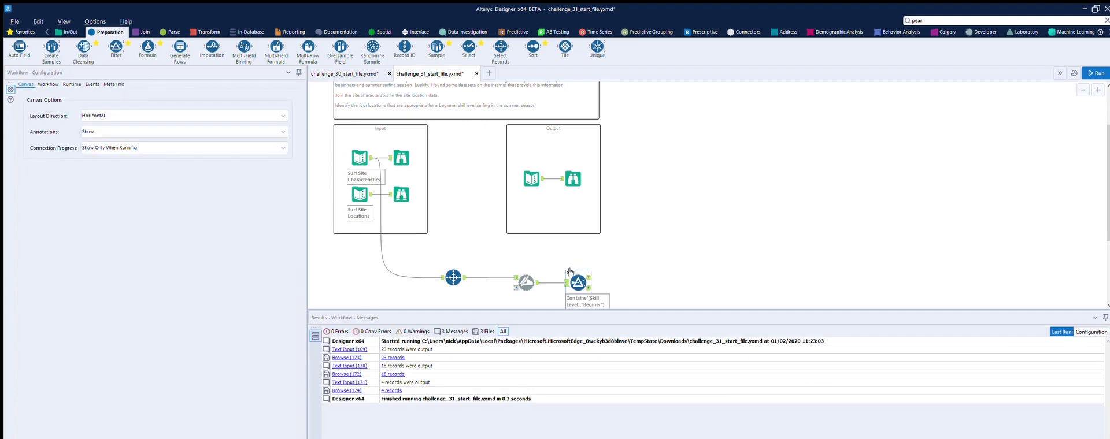
# Correct the Filter's Skill Level value to "Beginner", rerun the workflow and check its true and false outputs.
pyautogui.click(567, 273)
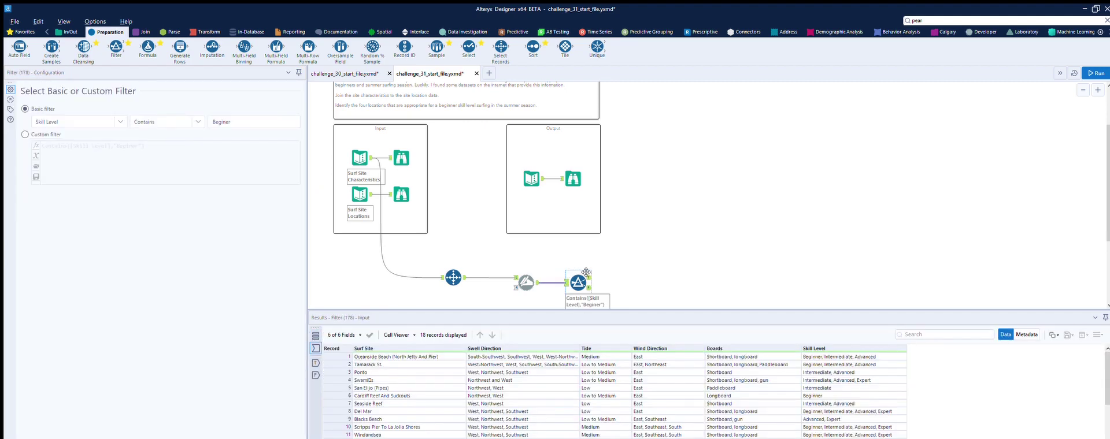
pyautogui.click(225, 120)
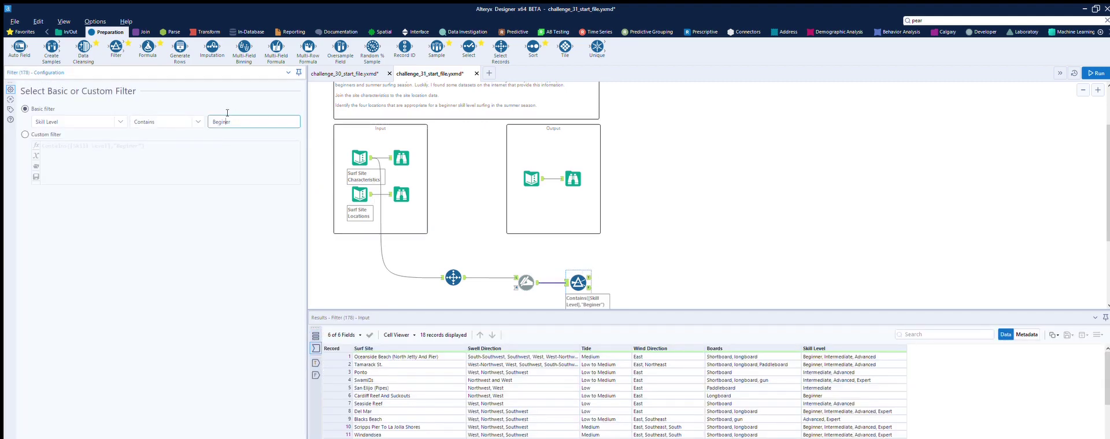
pyautogui.write('n')
pyautogui.click(666, 232)
pyautogui.click(1095, 73)
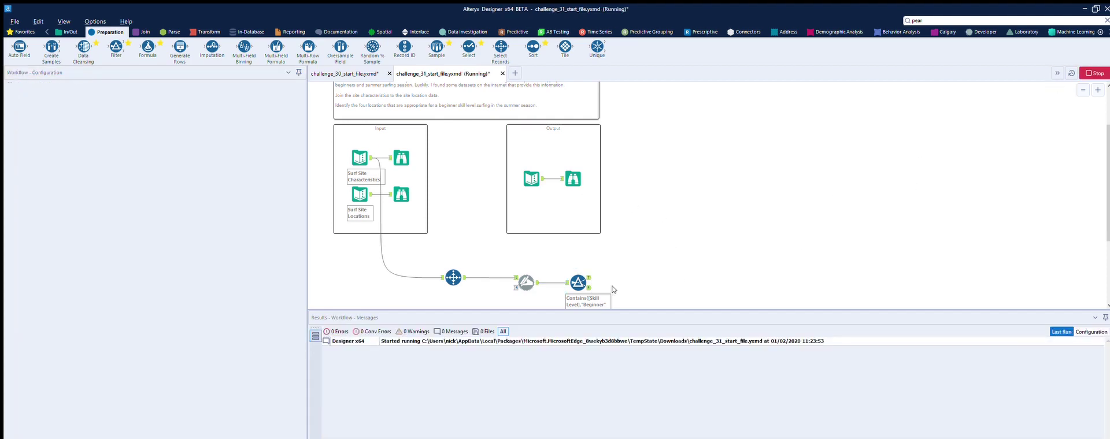
pyautogui.click(590, 266)
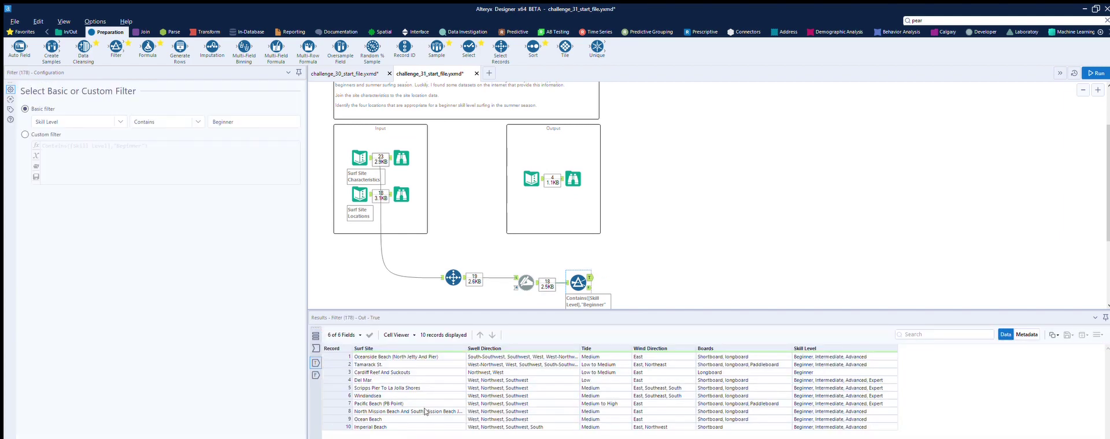
pyautogui.click(589, 287)
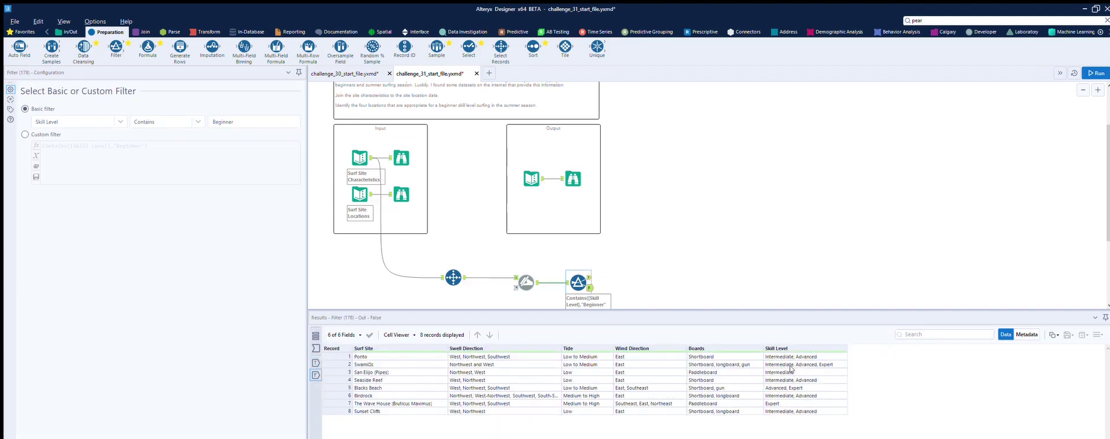
pyautogui.click(589, 277)
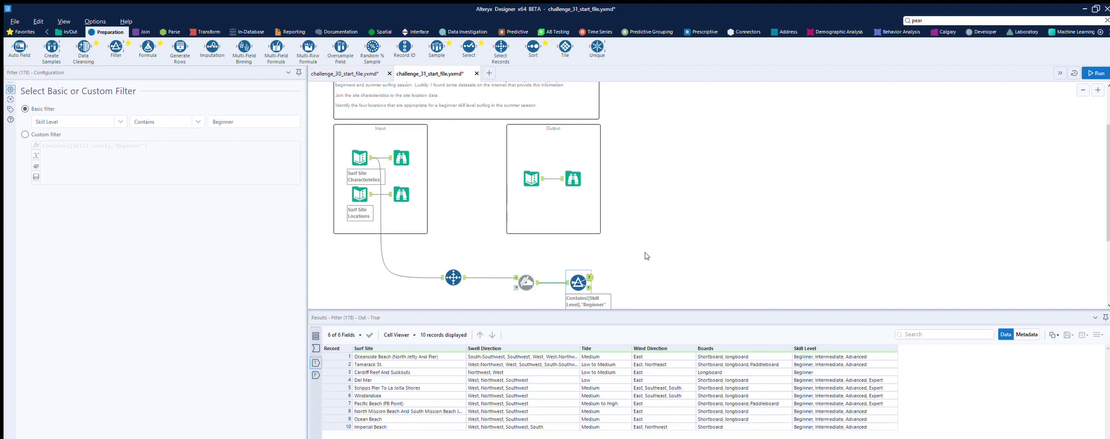
# Review the Surf Site Locations records and connect a Text To Columns tool to that input below the characteristics branch.
pyautogui.scroll(-1, 645, 256)
pyautogui.click(359, 175)
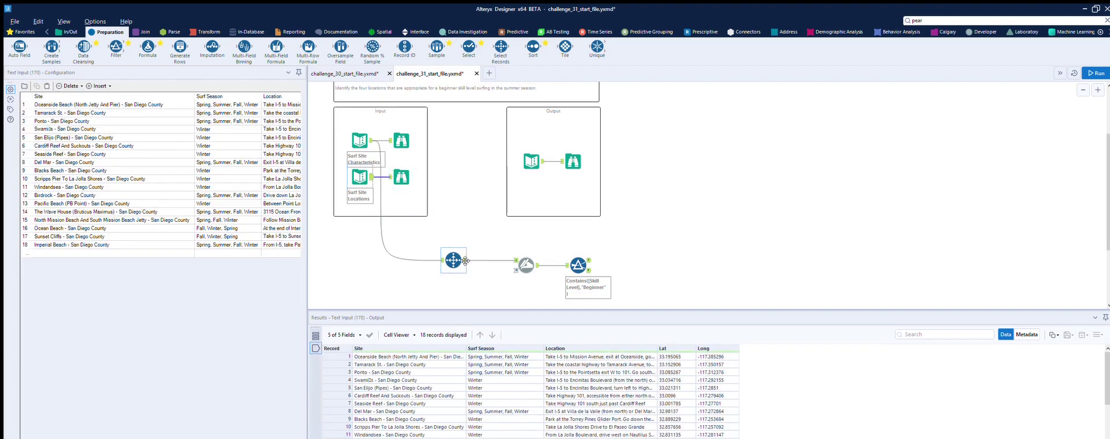
pyautogui.scroll(-3, 694, 224)
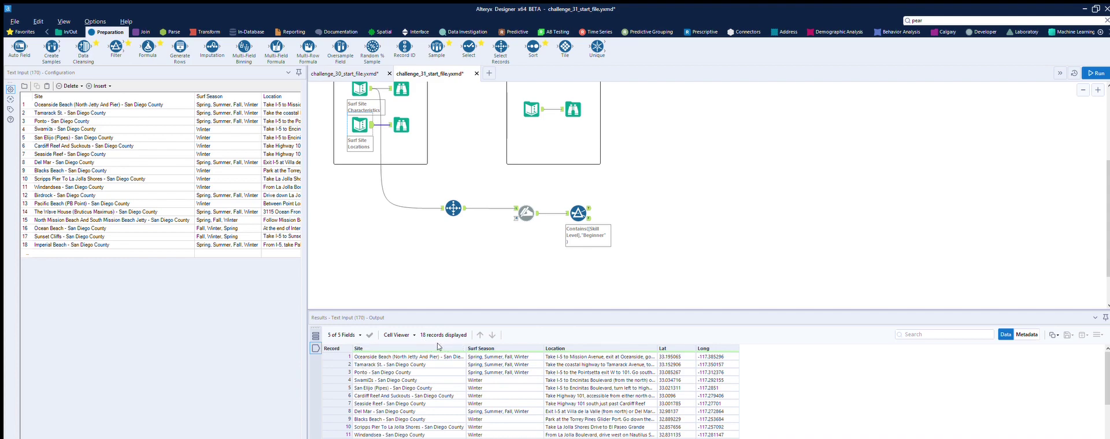
pyautogui.scroll(-3, 421, 353)
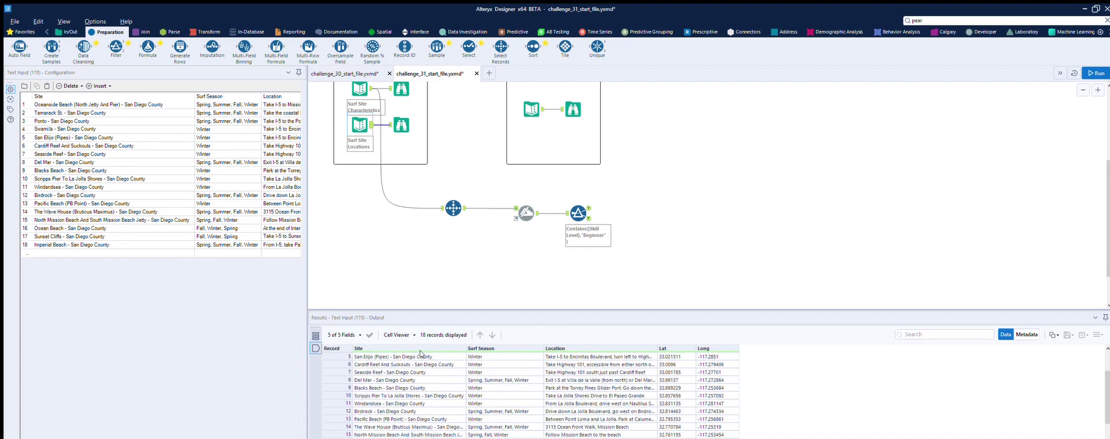
pyautogui.scroll(3, 420, 354)
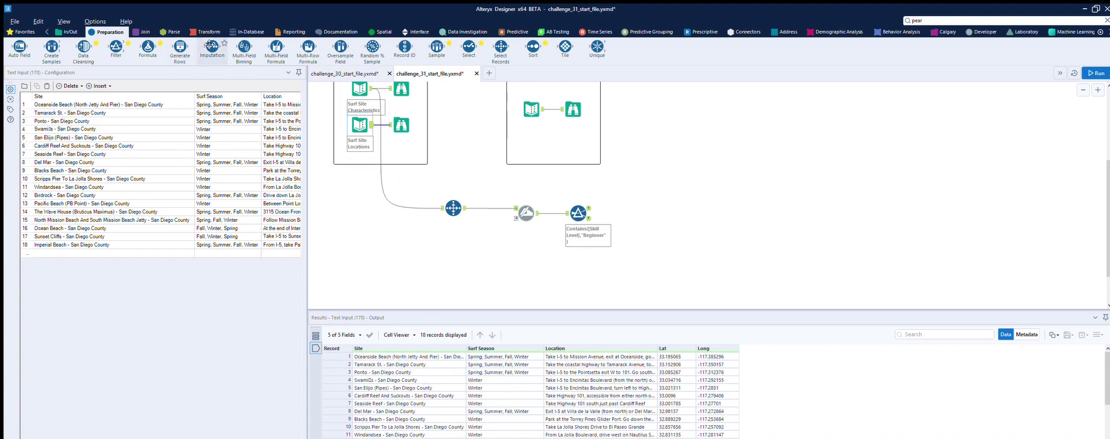
pyautogui.click(171, 31)
pyautogui.moveTo(103, 43); pyautogui.dragTo(449, 276)
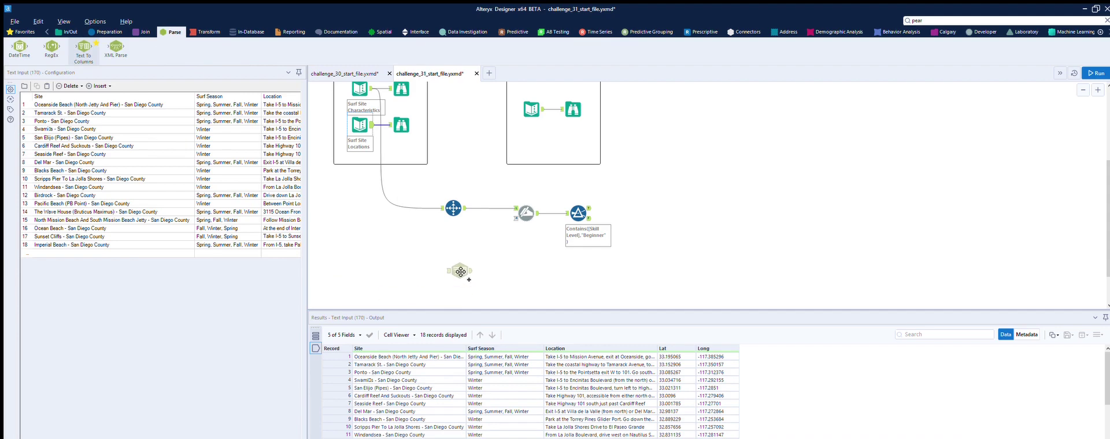
pyautogui.moveTo(371, 125); pyautogui.dragTo(438, 276)
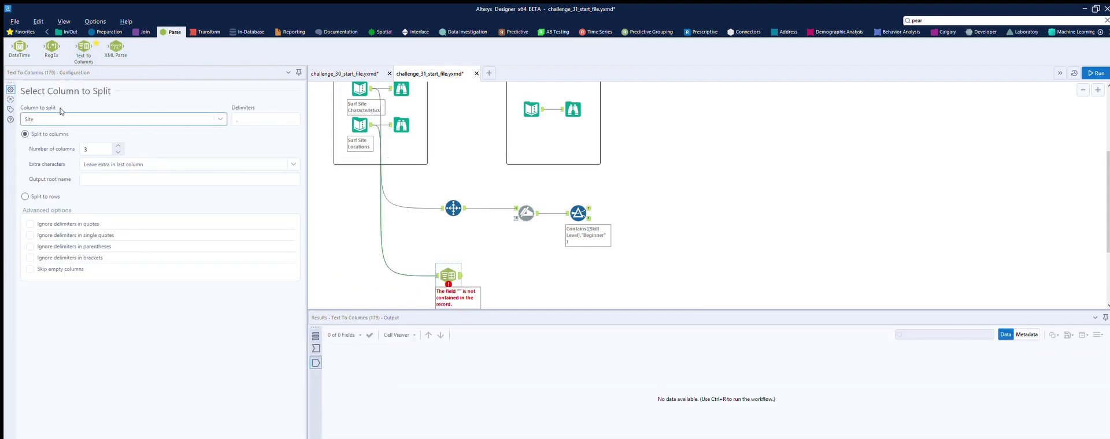
# Set Text To Columns to split Site into 2 columns on the "-" delimiter, run the workflow and review the output.
pyautogui.click(234, 115)
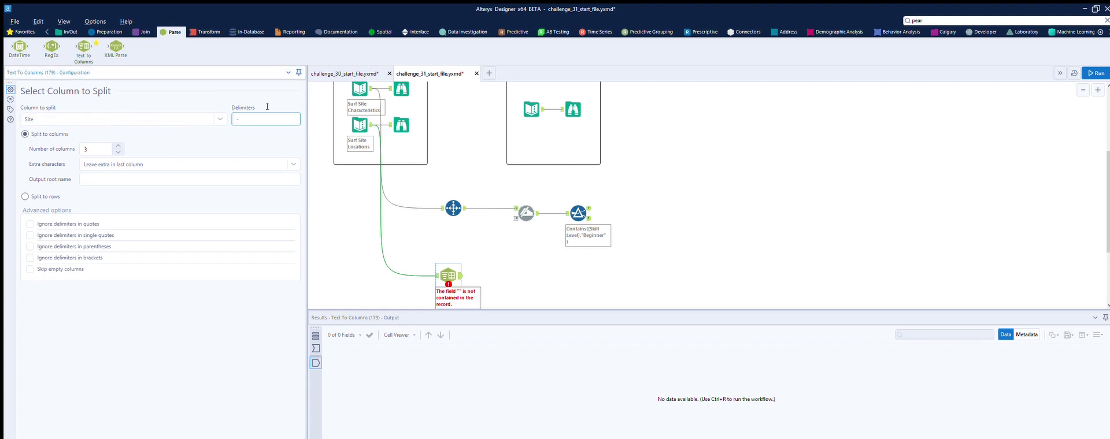
pyautogui.click(118, 151)
pyautogui.click(1098, 73)
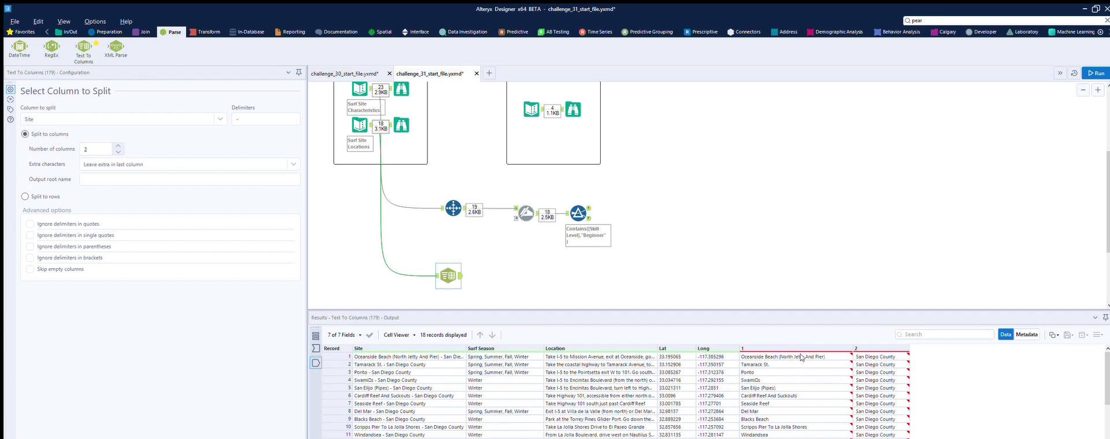
pyautogui.scroll(-3, 799, 356)
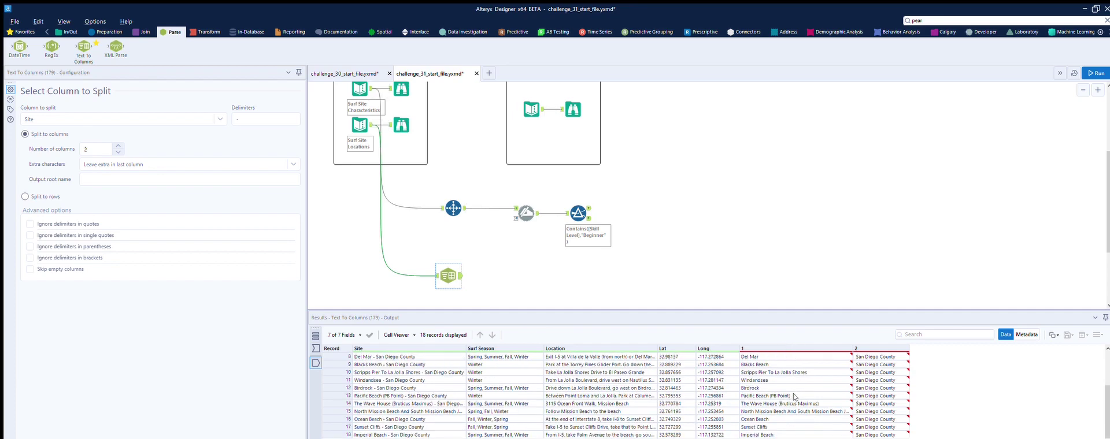
pyautogui.scroll(3, 795, 397)
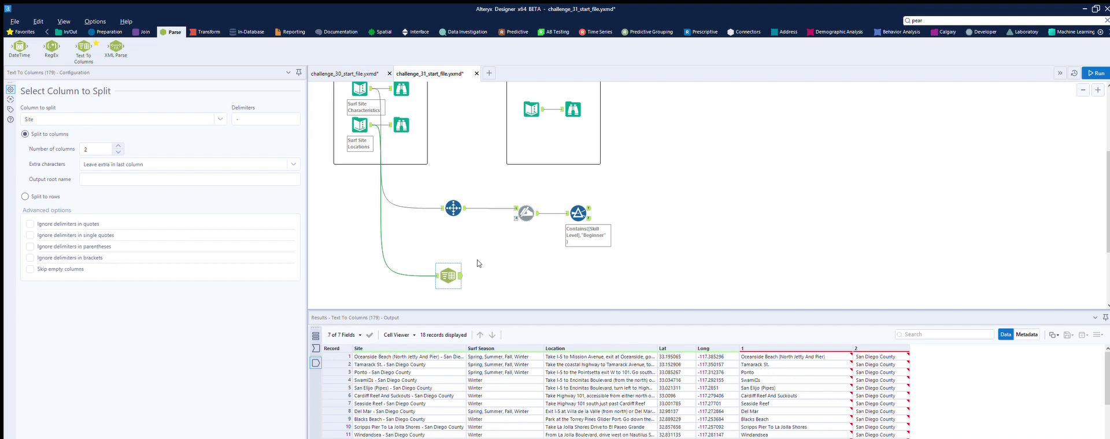
# Add Data Cleansing after Text To Columns to strip leading and trailing whitespace from field 1 only, run it and compare site names with the Beginner output.
pyautogui.click(109, 32)
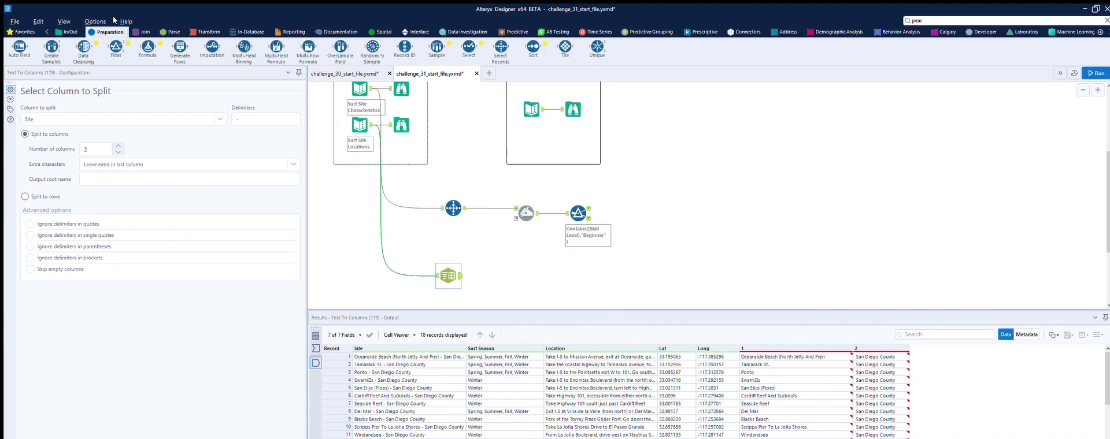
pyautogui.moveTo(84, 48); pyautogui.dragTo(503, 273)
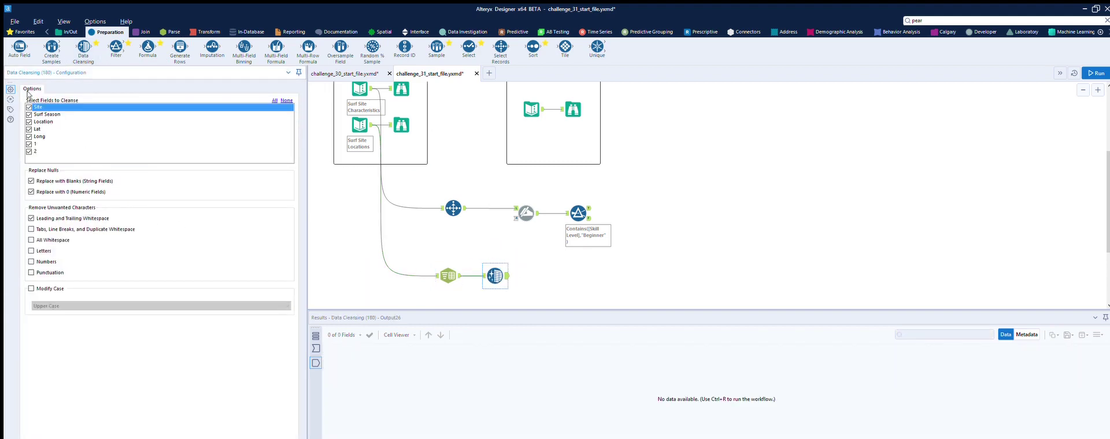
pyautogui.click(287, 100)
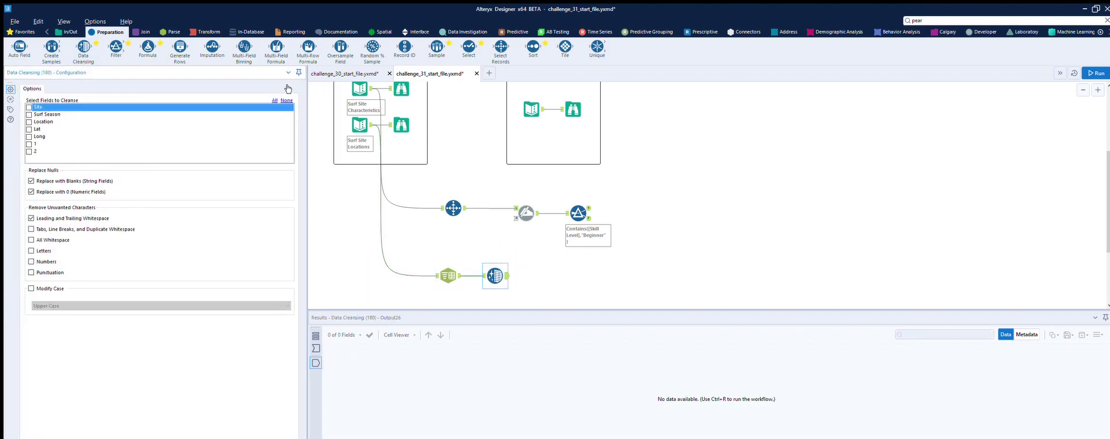
pyautogui.click(29, 144)
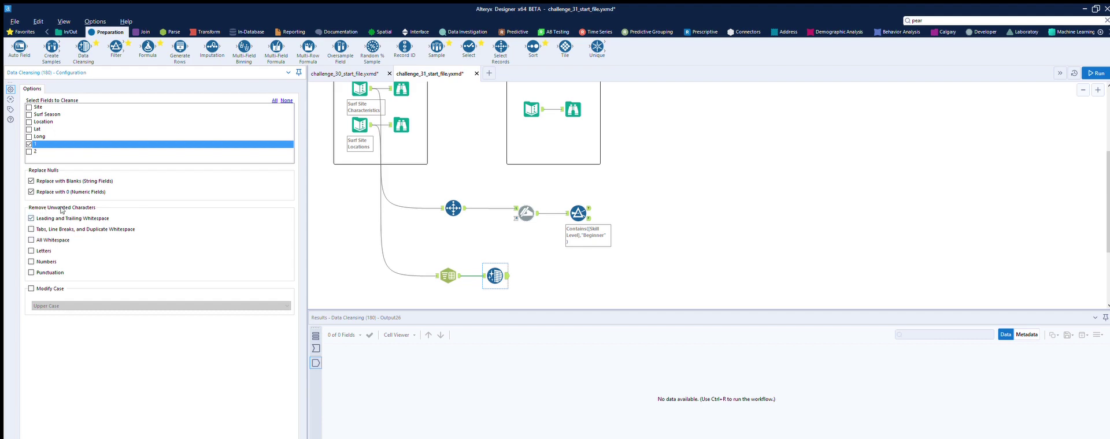
pyautogui.click(1096, 73)
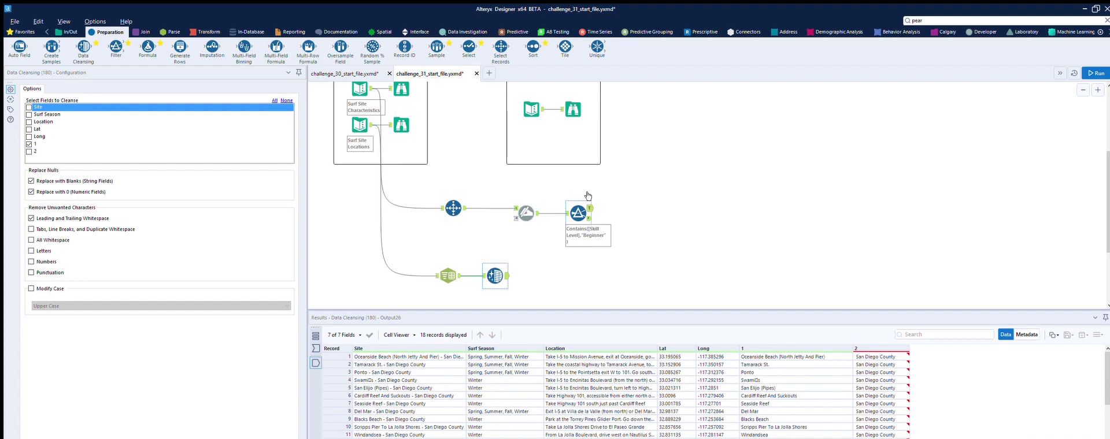
pyautogui.click(577, 217)
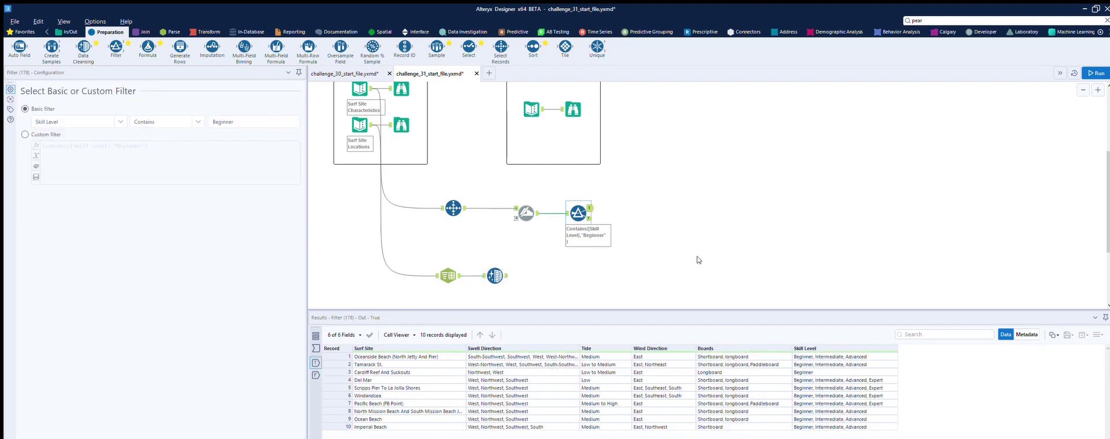
pyautogui.click(505, 268)
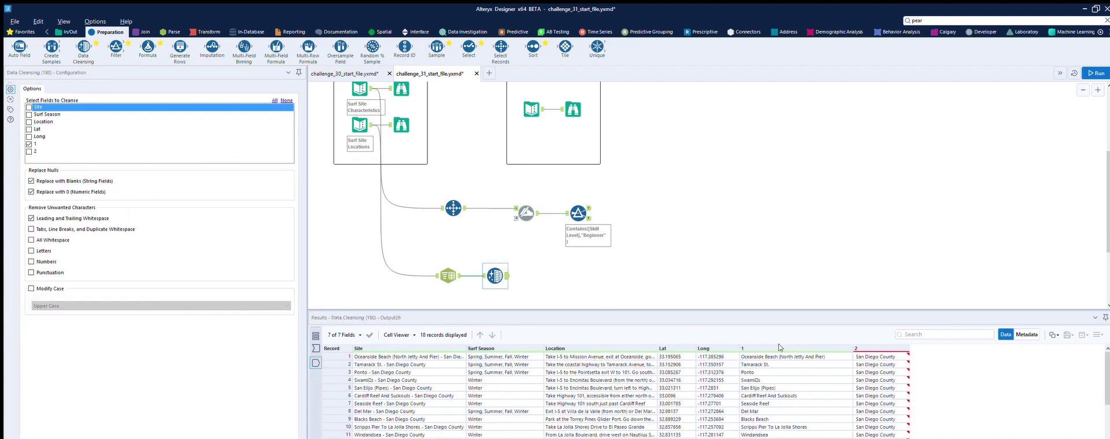
pyautogui.scroll(-3, 786, 399)
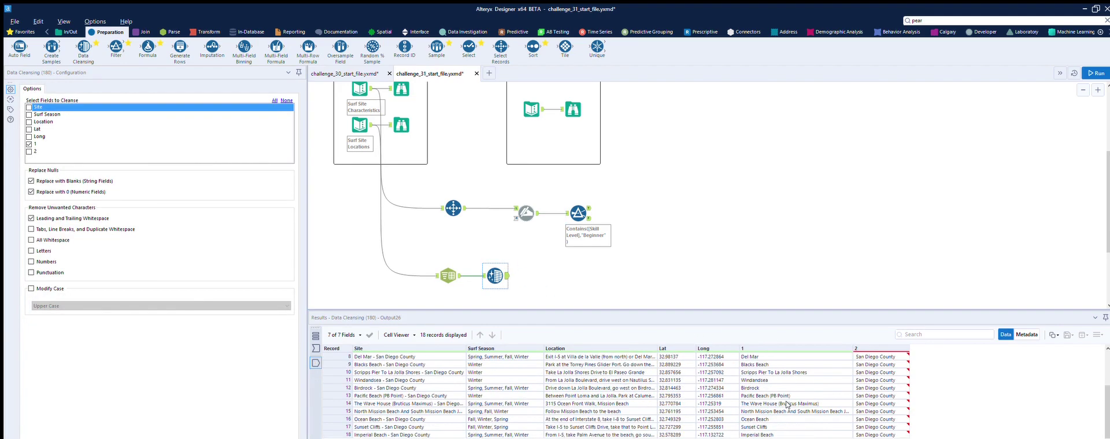
pyautogui.scroll(3, 786, 404)
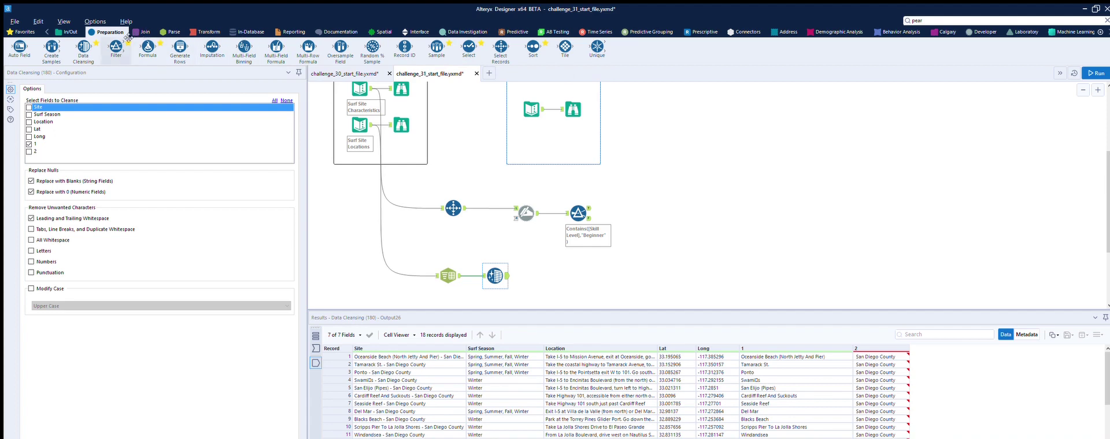
# Add a Filter after Data Cleansing that keeps records whose Surf Season contains "Summer", run the workflow and check both outputs.
pyautogui.moveTo(116, 48); pyautogui.dragTo(557, 266)
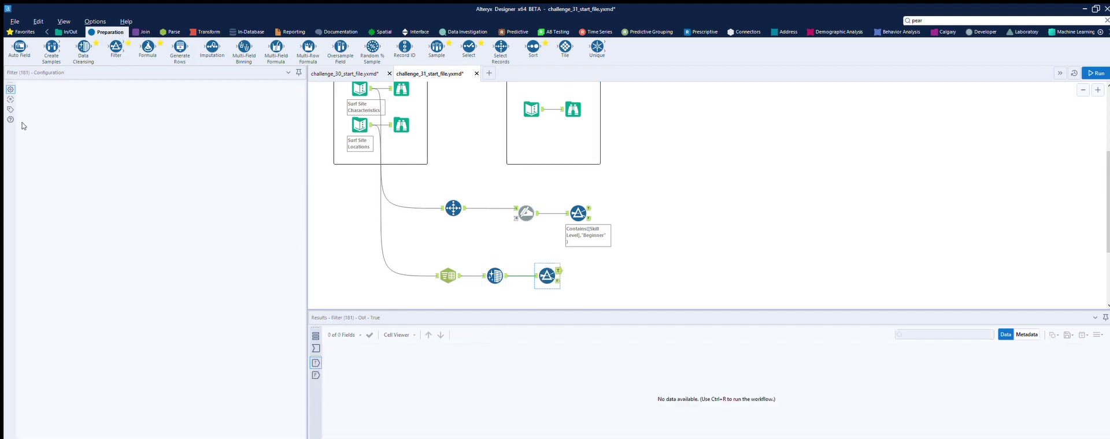
pyautogui.click(117, 120)
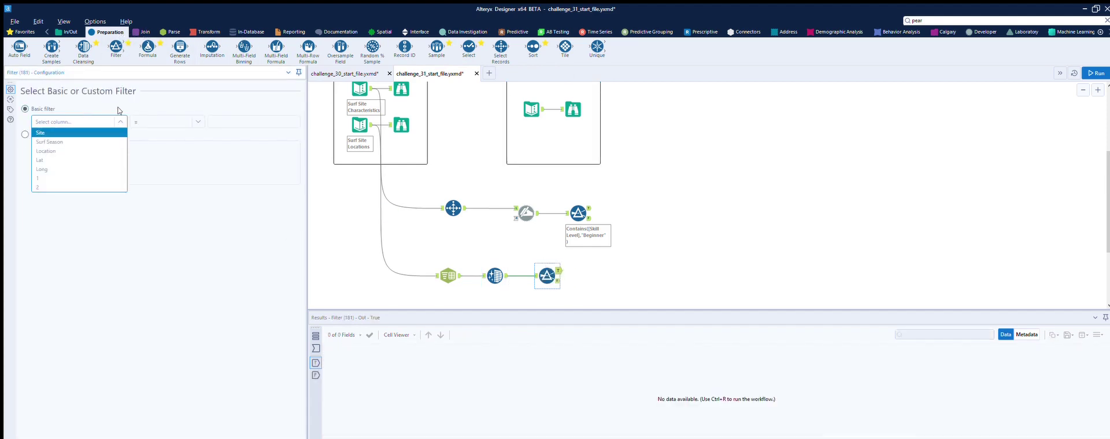
pyautogui.click(75, 157)
pyautogui.click(220, 118)
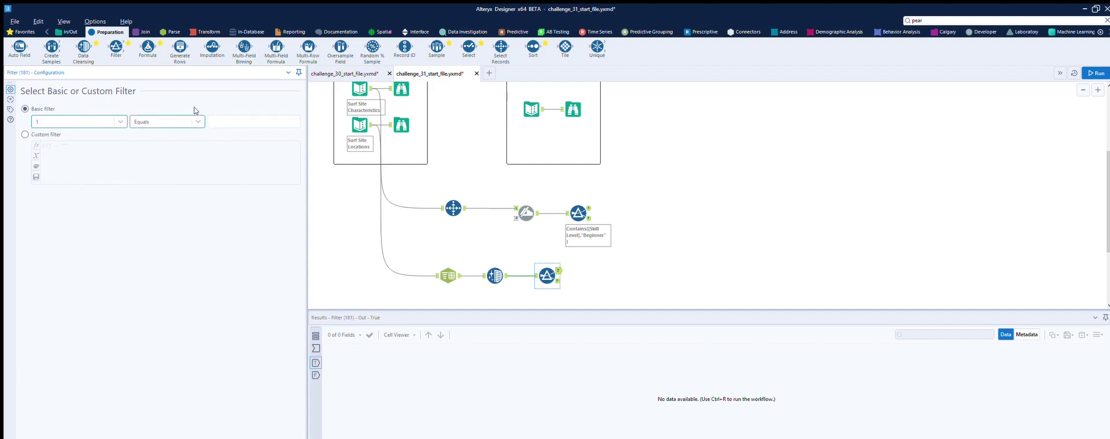
pyautogui.click(197, 121)
pyautogui.click(119, 120)
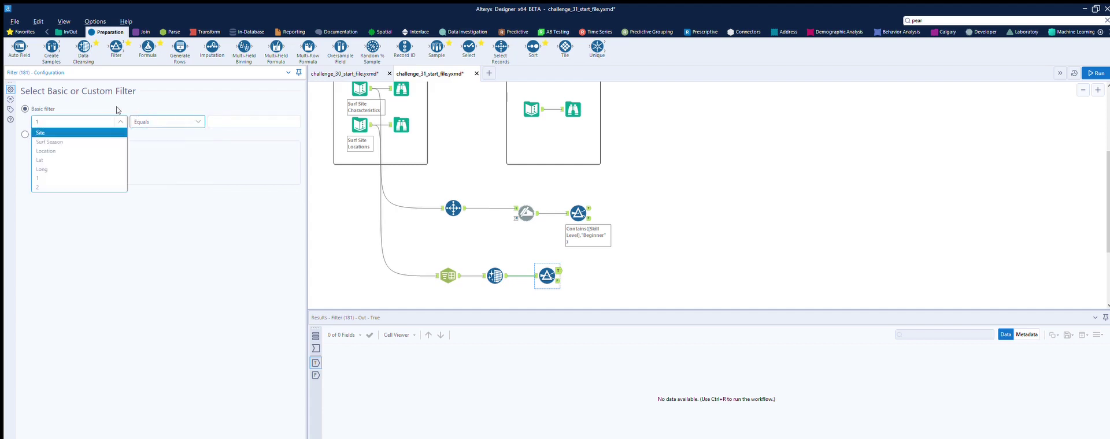
pyautogui.click(99, 140)
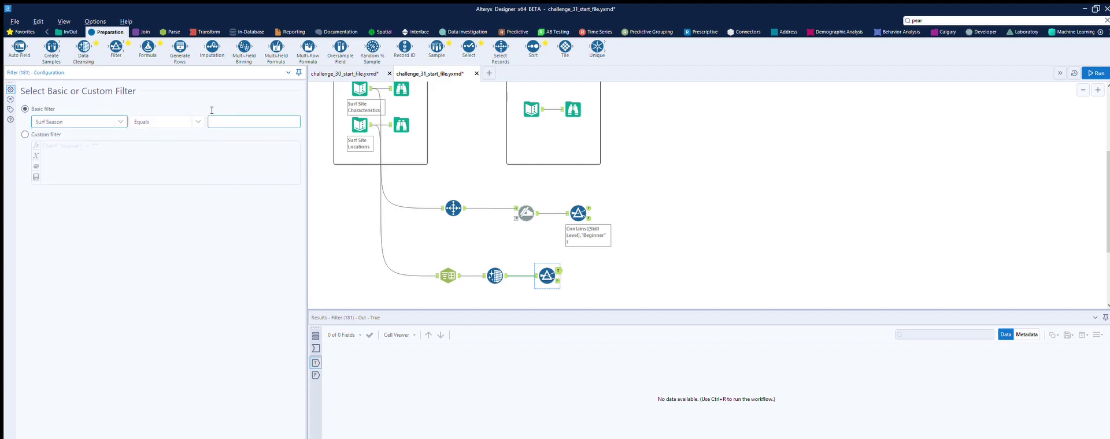
pyautogui.click(196, 122)
pyautogui.click(156, 158)
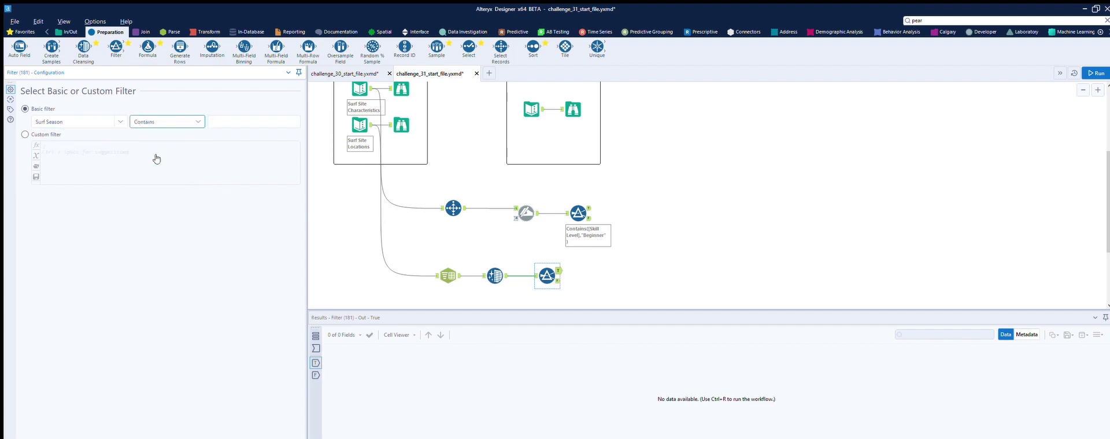
pyautogui.click(229, 122)
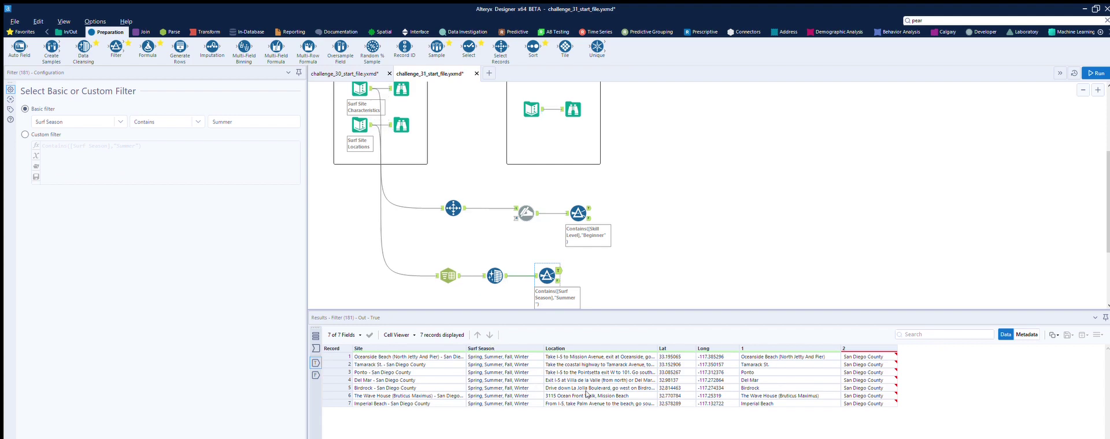
pyautogui.click(559, 280)
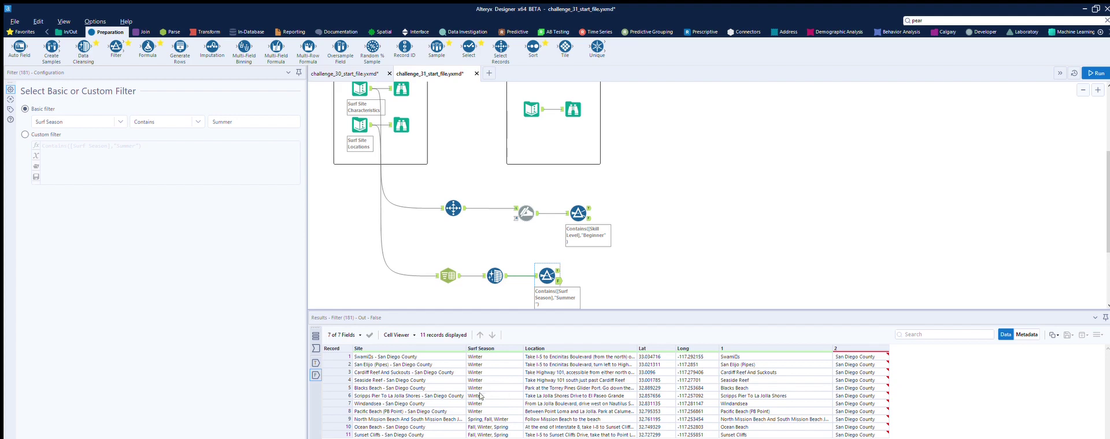
pyautogui.click(558, 270)
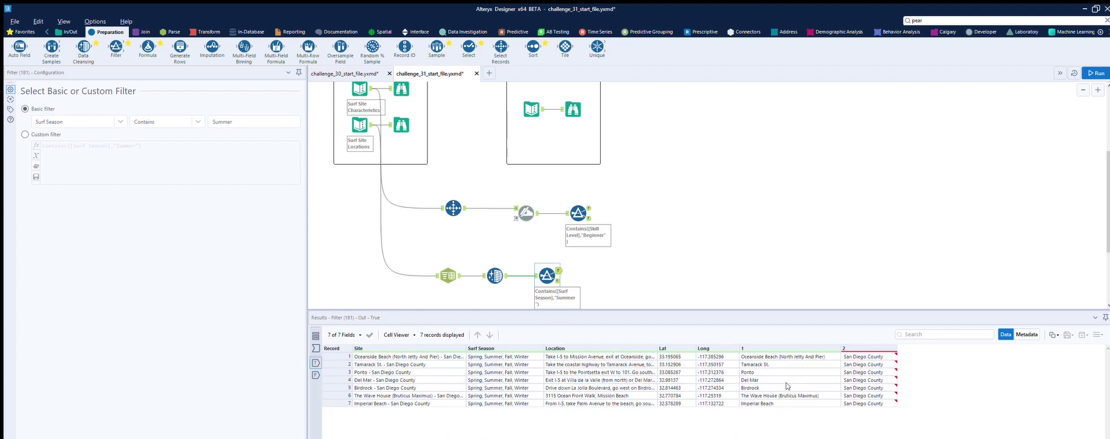
# Add a Join tool with the Beginner filter's true output as left input and the Summer filter's true output as right input.
pyautogui.click(143, 32)
pyautogui.moveTo(115, 46); pyautogui.dragTo(669, 213)
pyautogui.moveTo(557, 271); pyautogui.dragTo(671, 221)
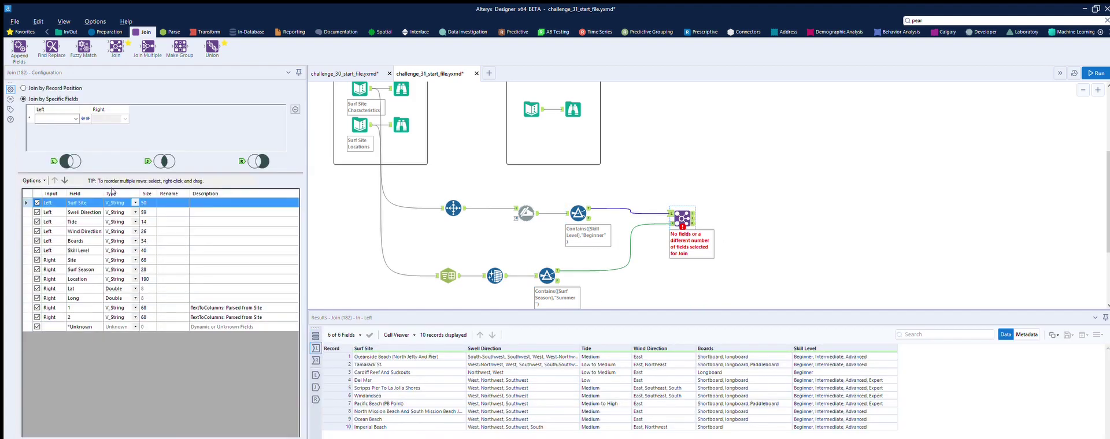
# Configure the Join to match by specific fields, with Surf Site on the left and field 1 on the right.
pyautogui.click(75, 118)
pyautogui.click(68, 125)
pyautogui.click(125, 117)
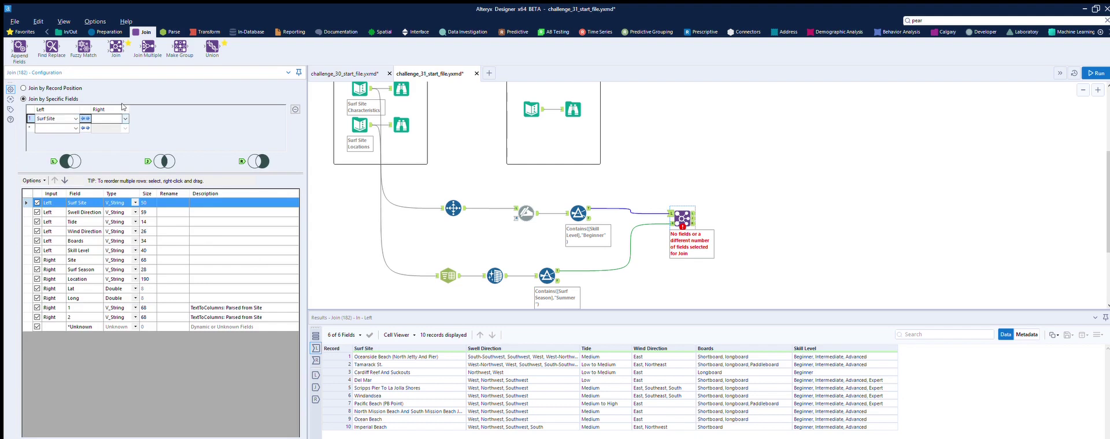
pyautogui.write('1')
# Check the expected output's columns and exclude the right input's Site, 1 and 2 fields from the Join output.
pyautogui.click(36, 249)
pyautogui.click(568, 99)
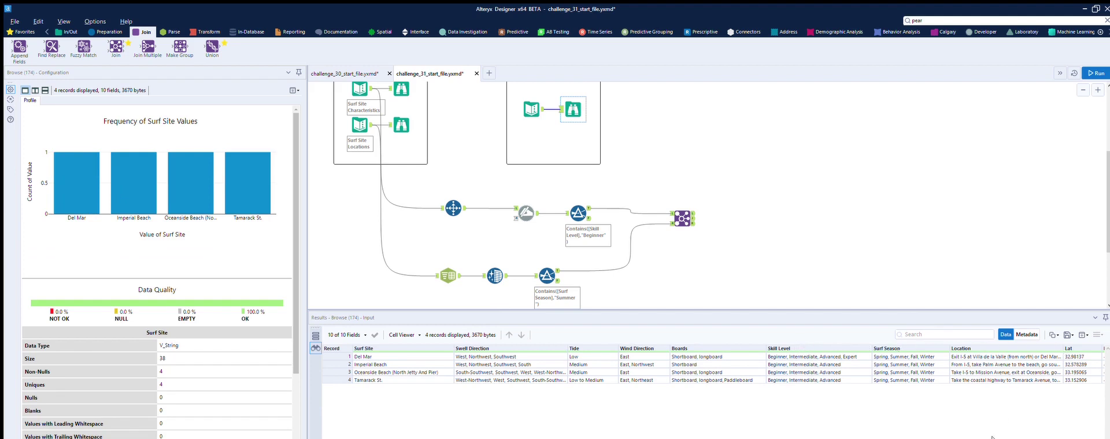
pyautogui.hscroll(1, 1054, 431)
pyautogui.click(682, 218)
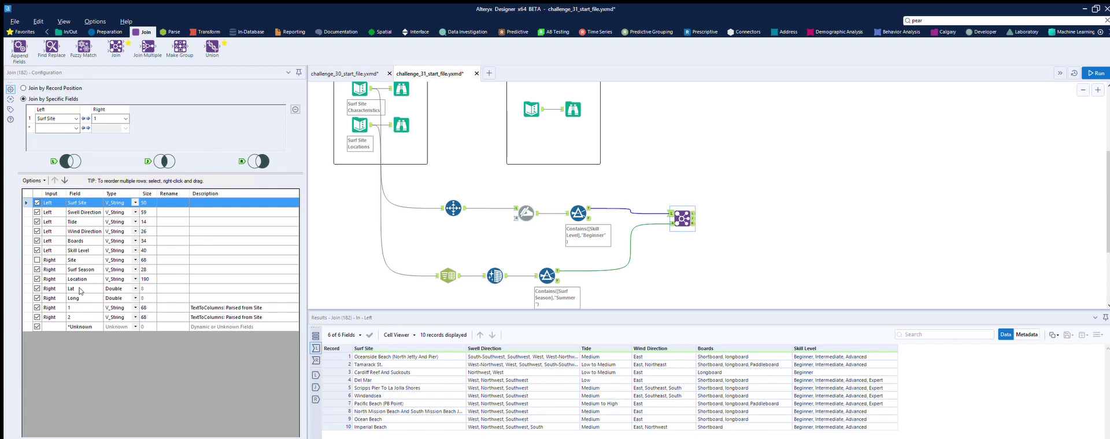
pyautogui.click(37, 308)
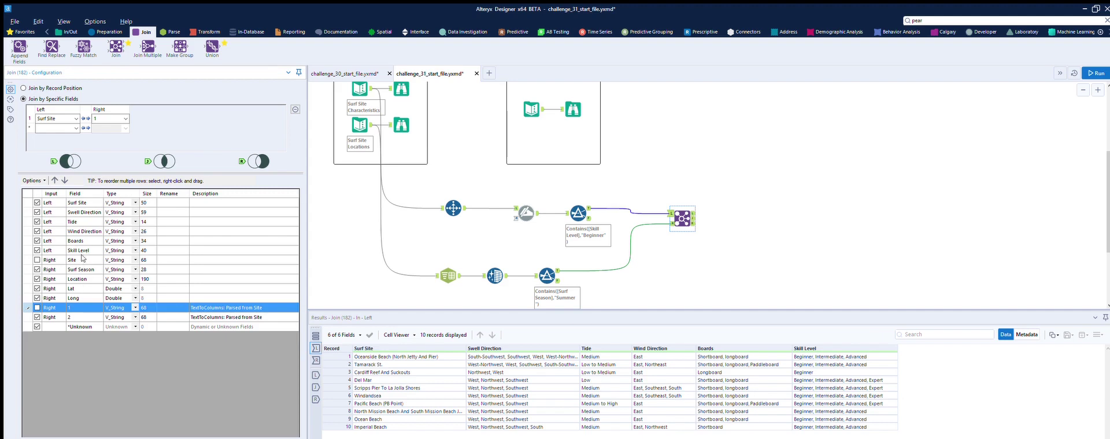
pyautogui.click(37, 317)
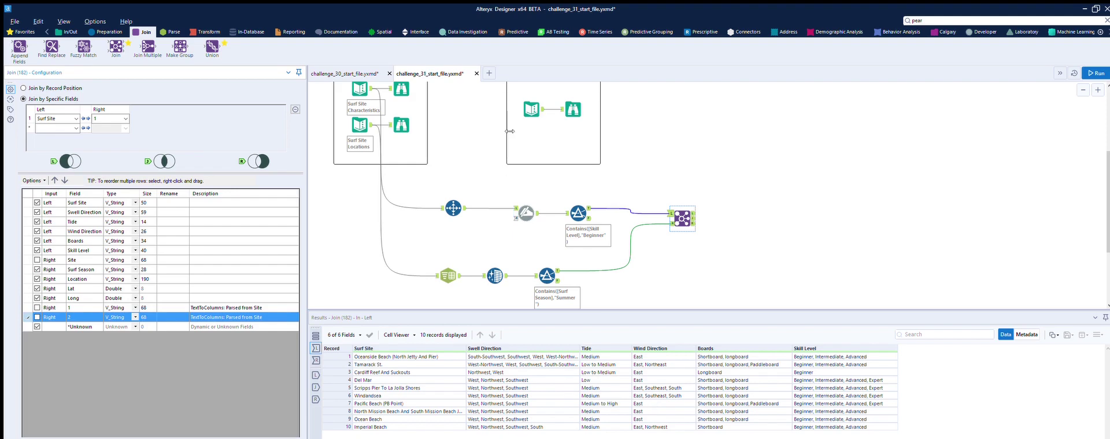
# Review the expected output's columns, run the workflow and compare the Join's joined records with the expected ones.
pyautogui.click(575, 98)
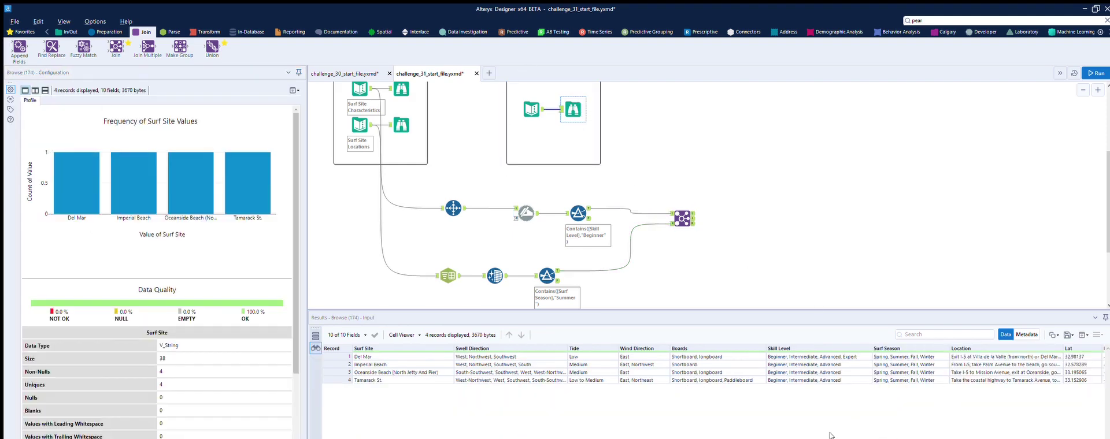
pyautogui.hscroll(2, 852, 431)
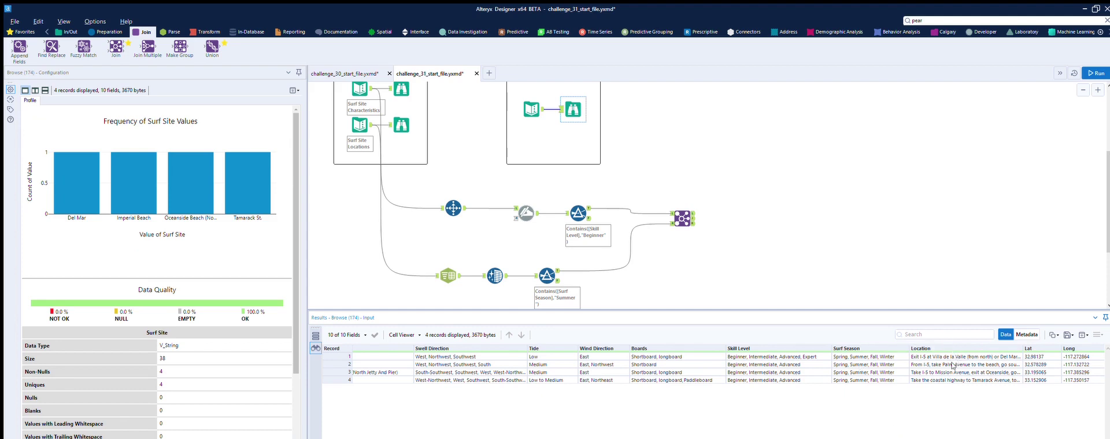
pyautogui.click(683, 218)
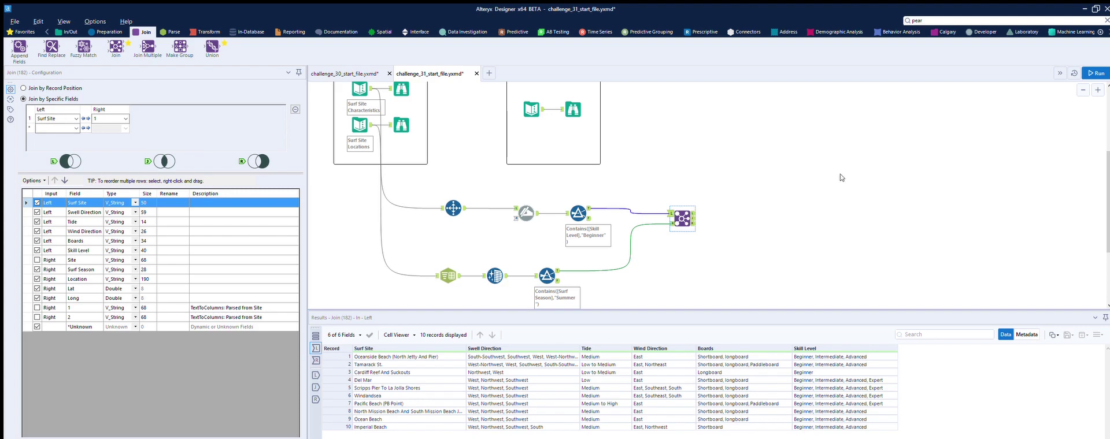
pyautogui.click(1096, 73)
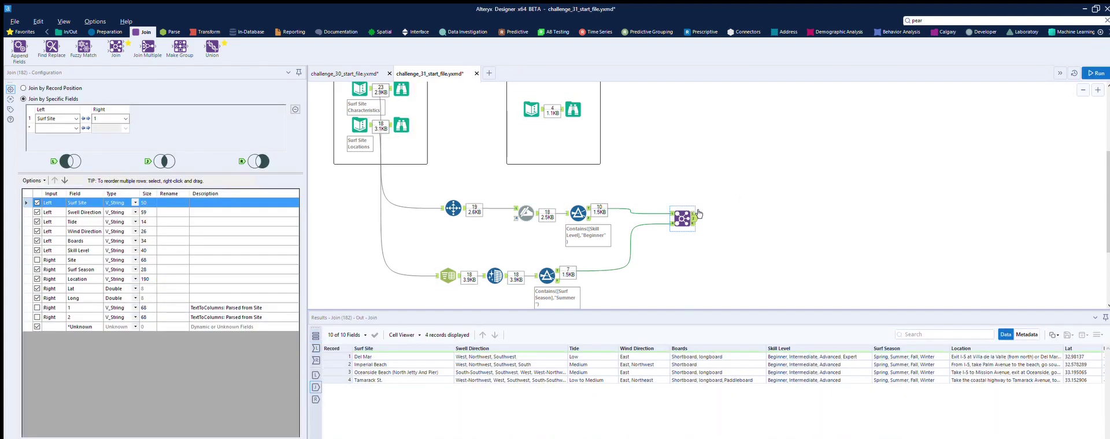
pyautogui.click(573, 107)
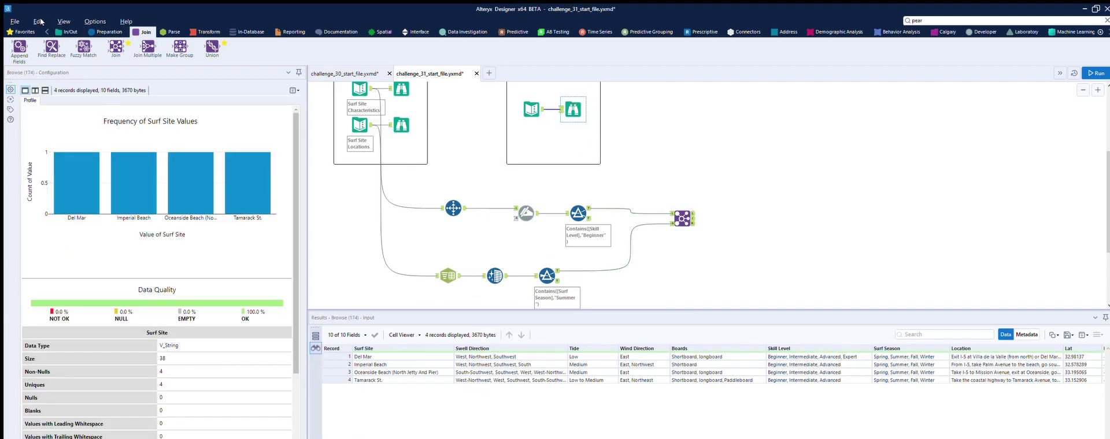
# Add a Browse tool to the Join's joined-records output and run the workflow.
pyautogui.click(68, 32)
pyautogui.moveTo(19, 47); pyautogui.dragTo(738, 219)
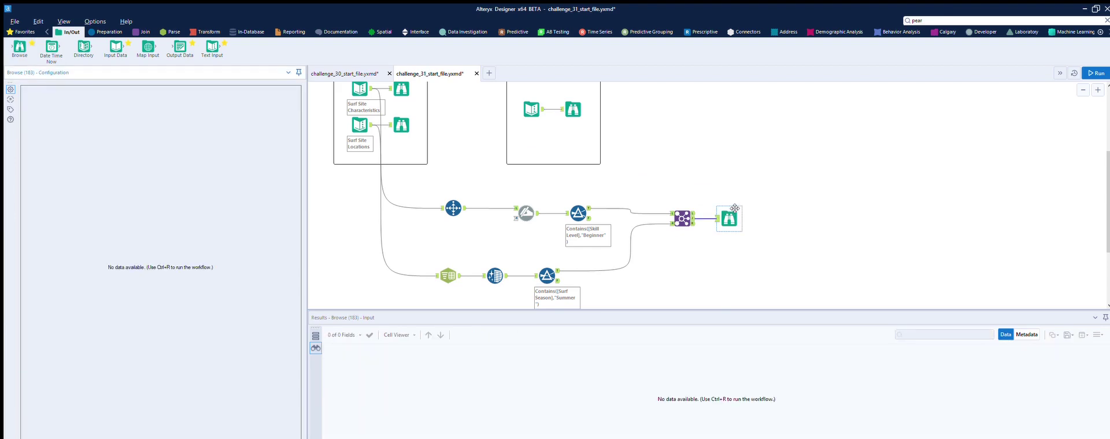
pyautogui.click(1096, 73)
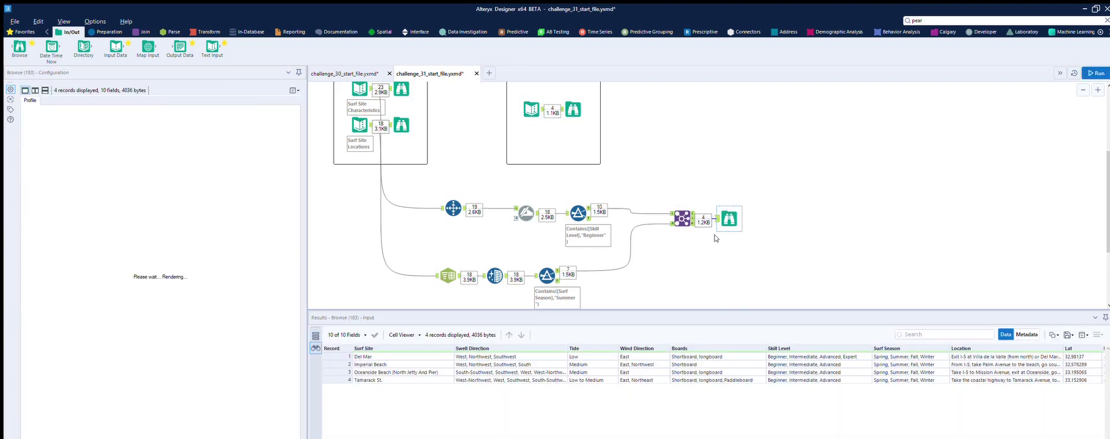
# Compare the new Browse results with the provided solution's Browse results across all columns through Long.
pyautogui.click(579, 102)
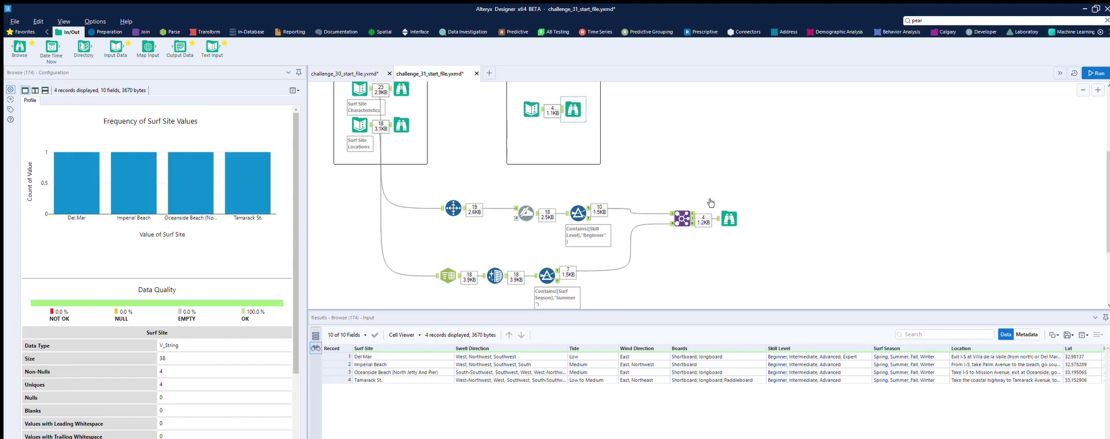
pyautogui.click(736, 214)
pyautogui.moveTo(706, 437); pyautogui.dragTo(745, 437)
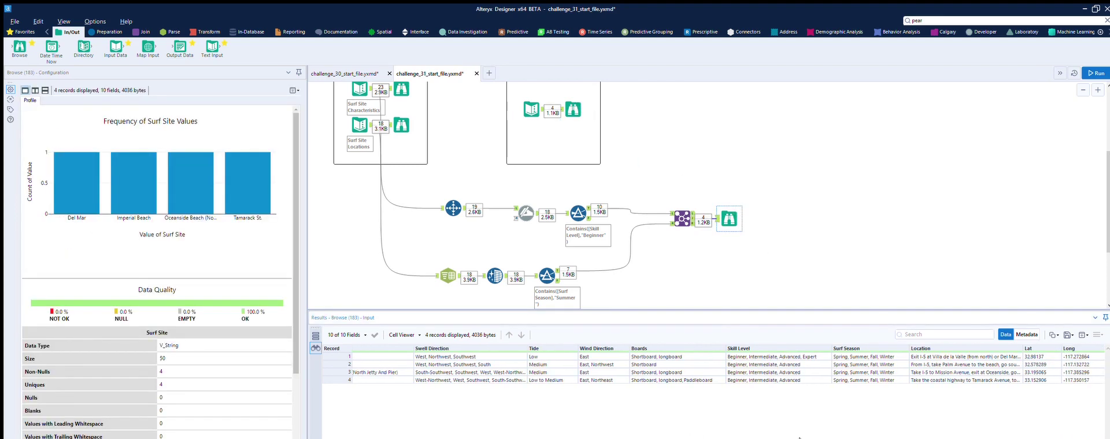
pyautogui.click(577, 97)
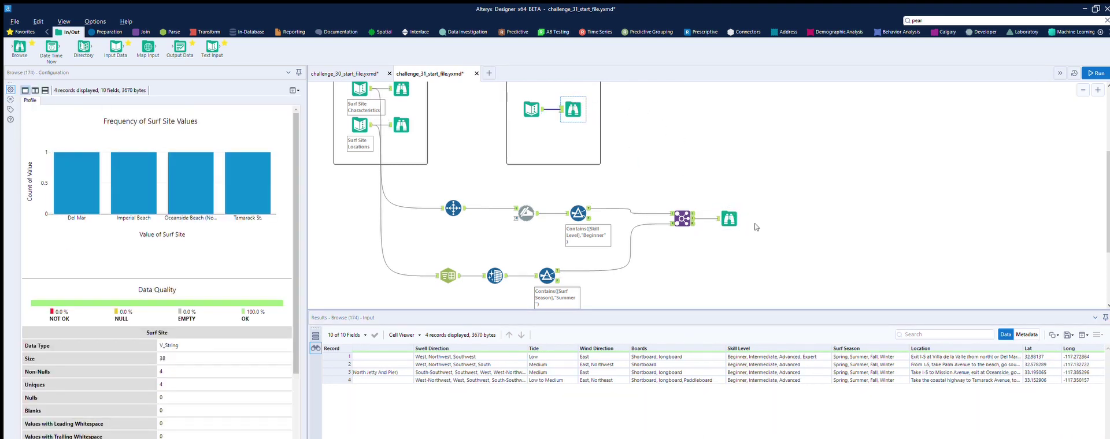
pyautogui.click(738, 211)
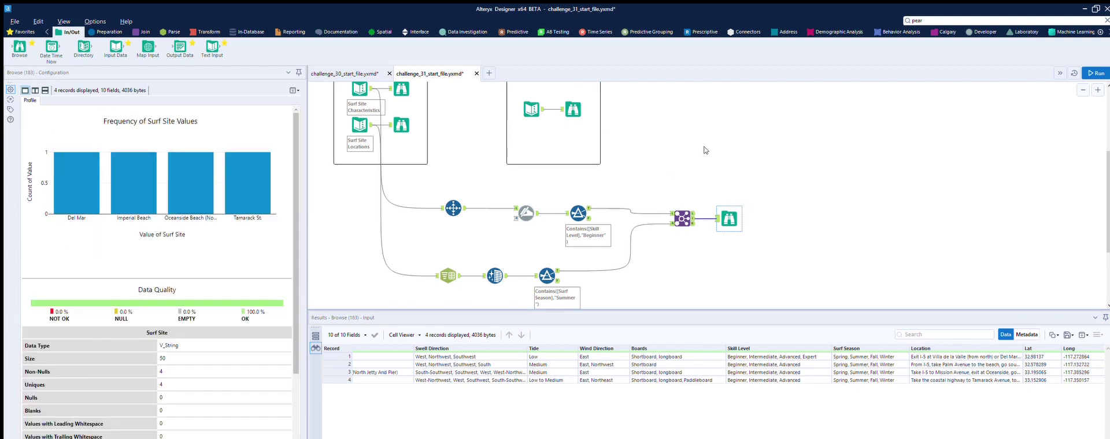